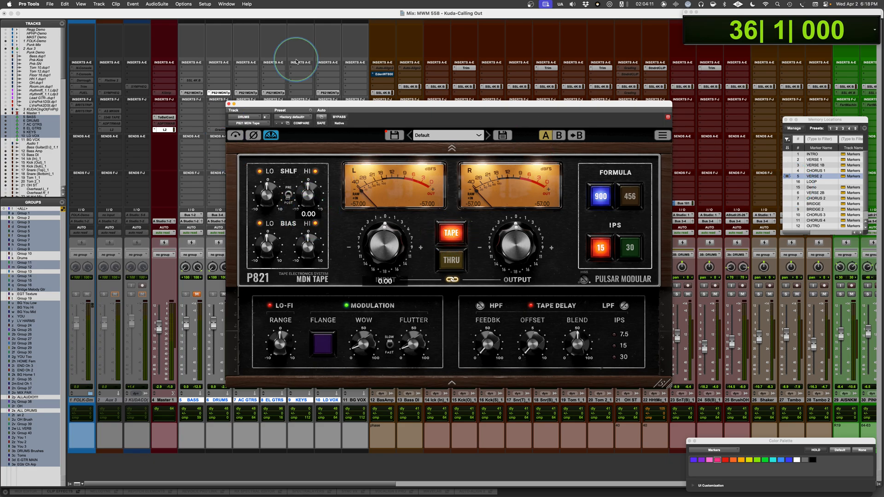
Reveal the reel-to-reel tape deck view in the P821 plug-in and collapse it again
click(450, 148)
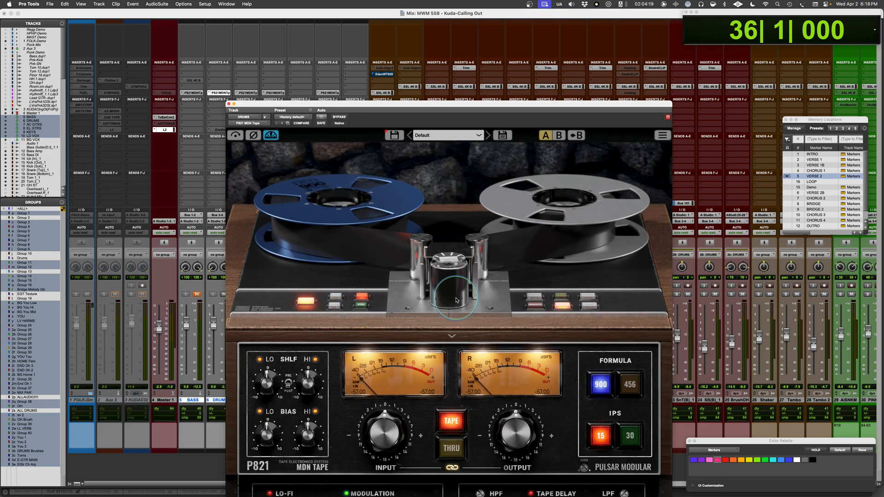
click(453, 336)
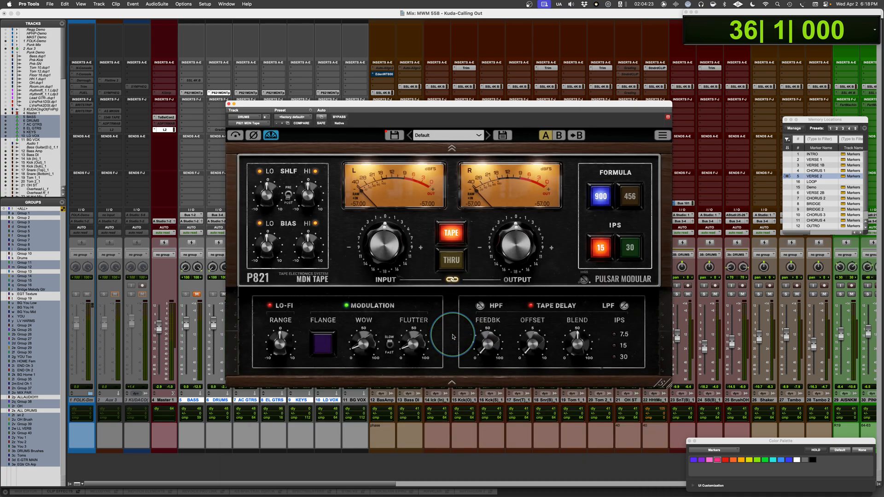
mouse_move(517, 224)
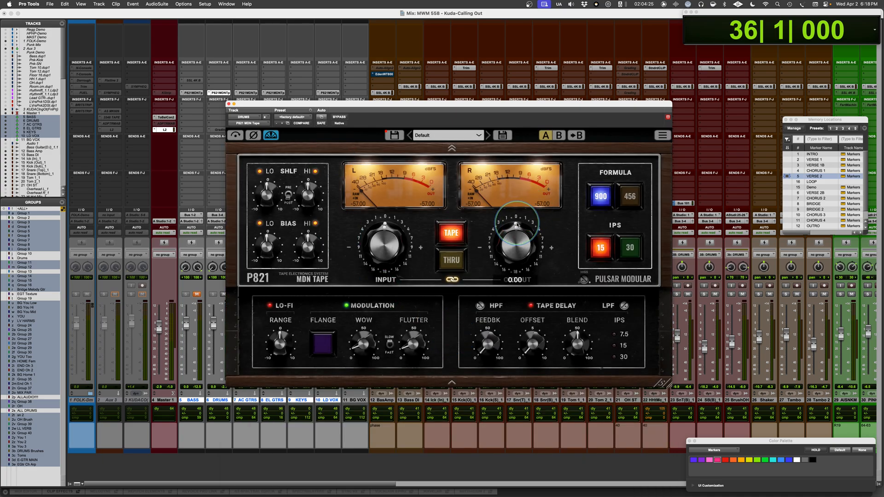
Compare Tape mode against Thru mode and against the bypassed plug-in, ending in active Tape mode
click(449, 261)
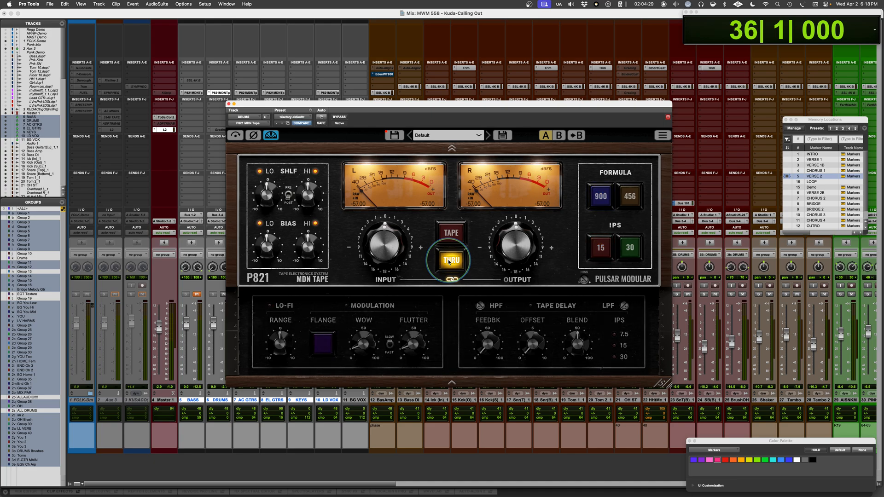
click(451, 234)
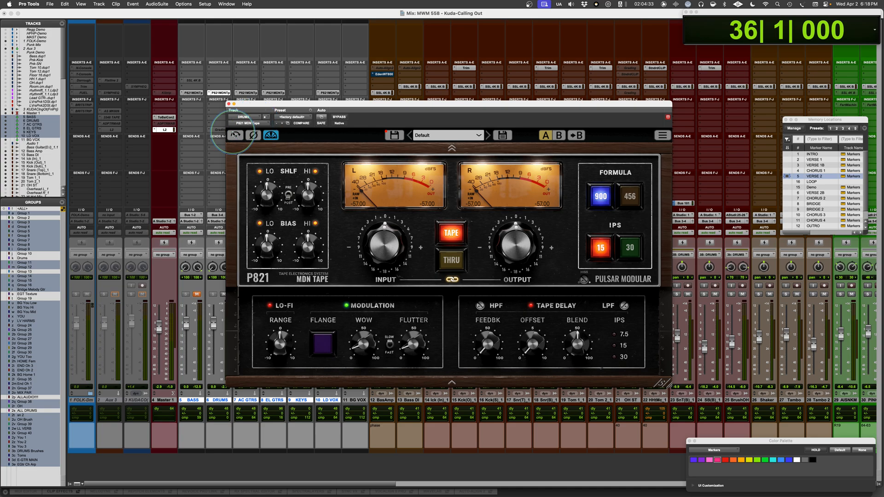
click(233, 135)
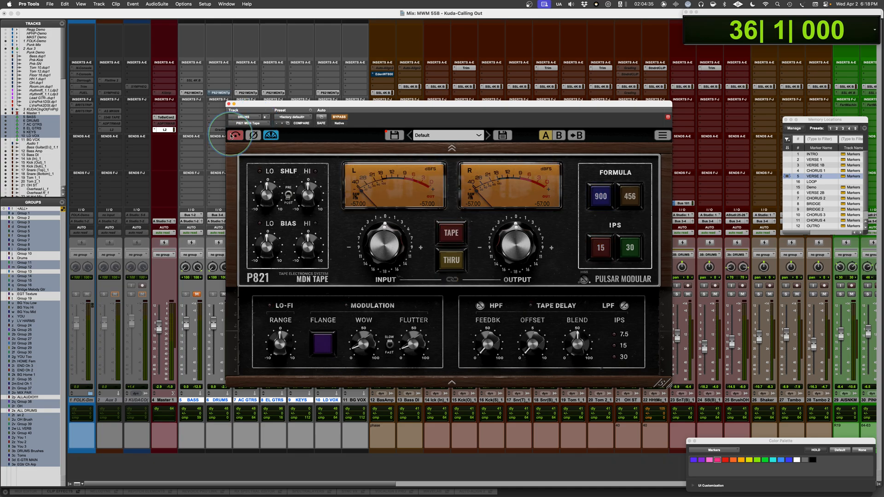
click(231, 136)
click(450, 260)
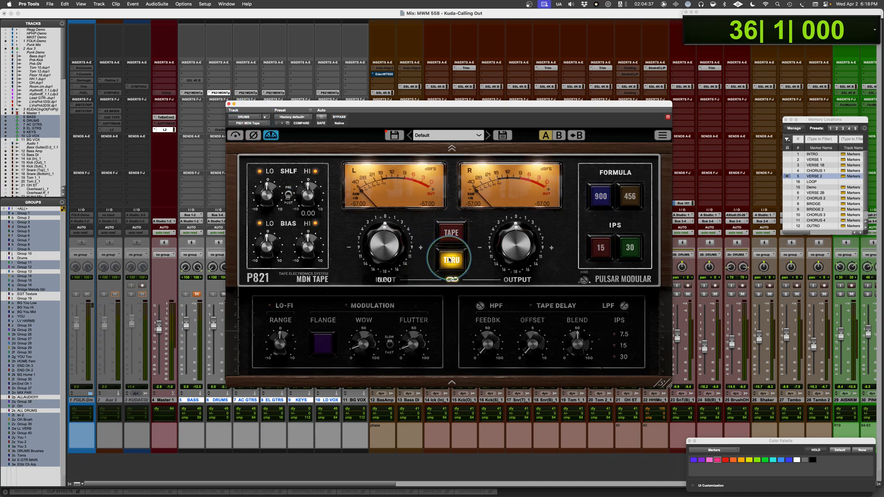
click(451, 233)
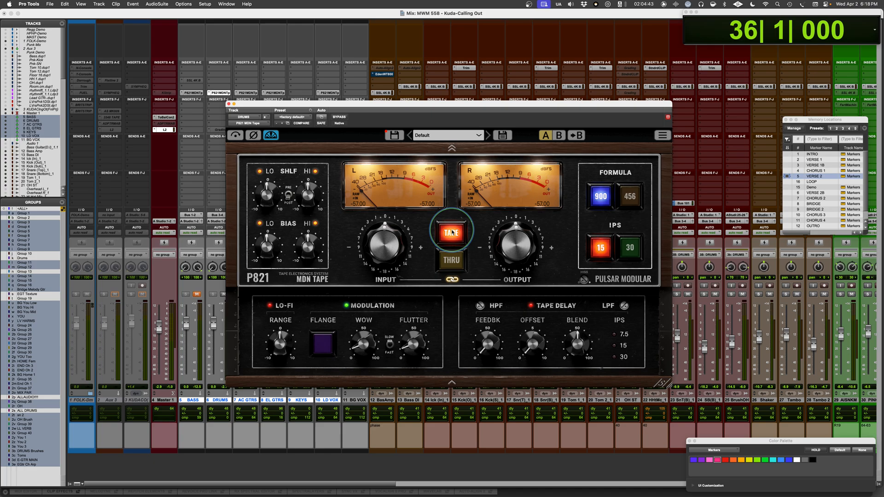
Alternate the tape formula between 456 and 900, ending on 900
mouse_move(380, 247)
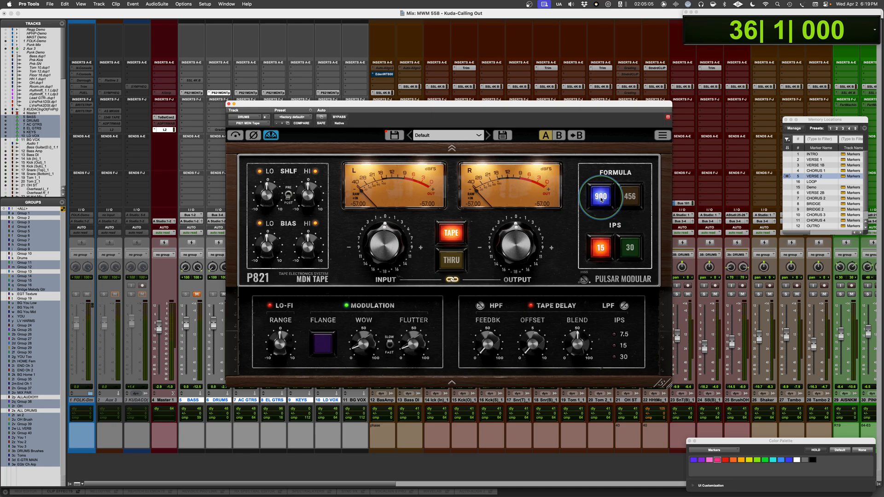
click(629, 201)
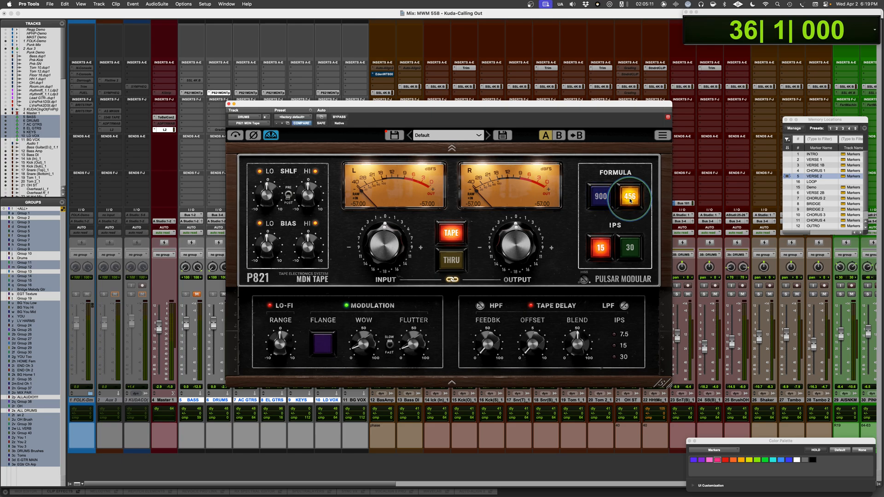
click(601, 199)
click(629, 199)
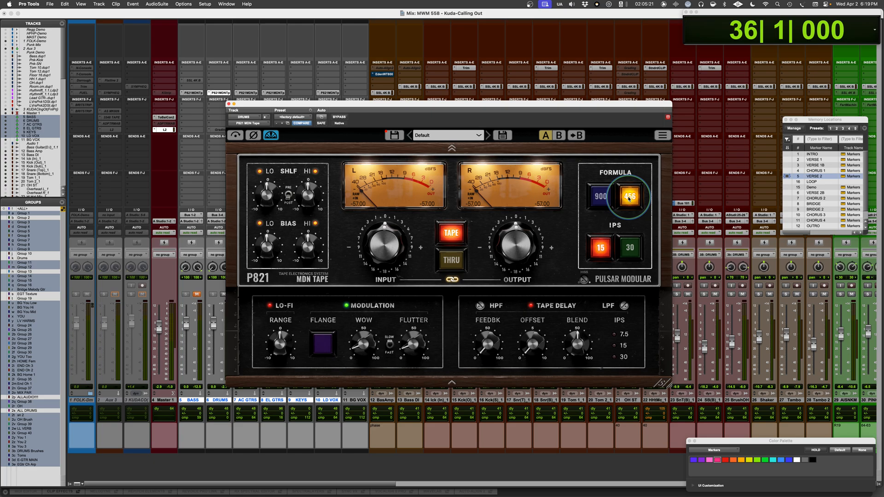
click(601, 196)
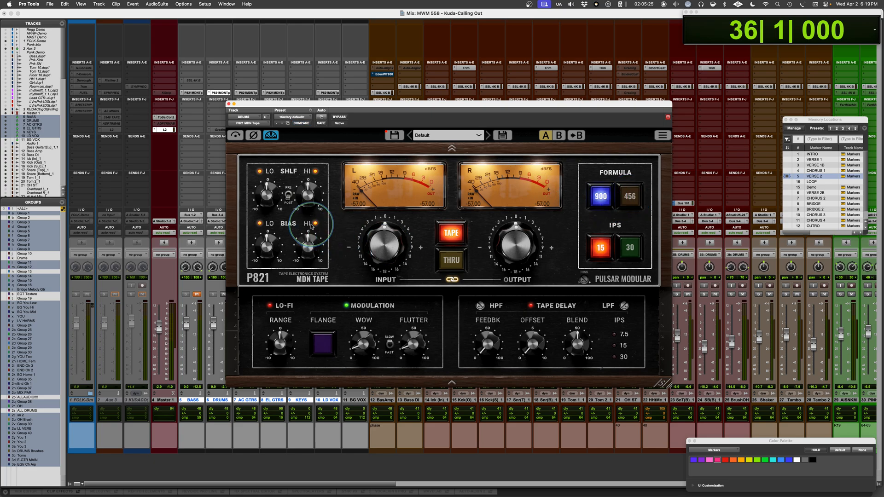
Alternate the tape speed between 15 and 30 IPS, ending on 30 IPS
click(636, 250)
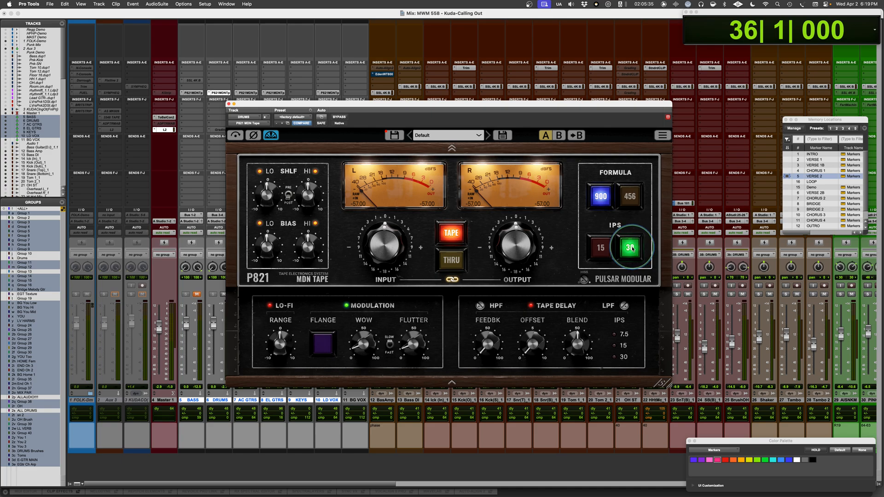
click(603, 251)
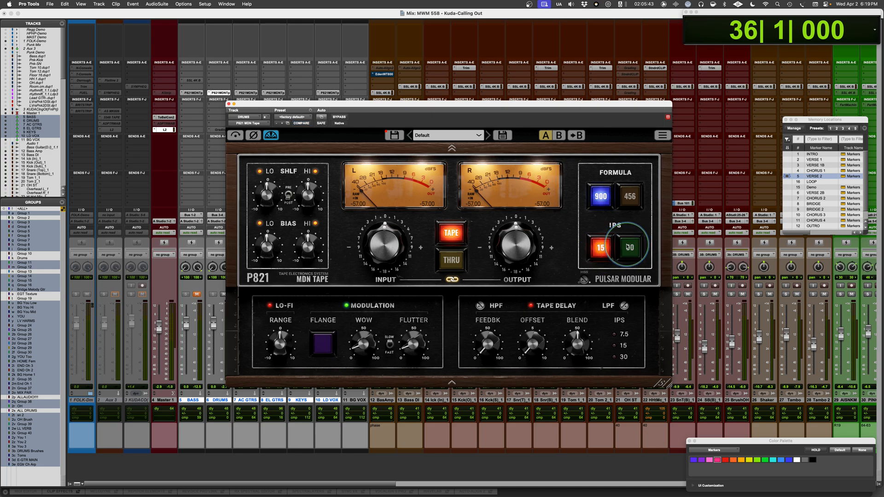
click(601, 250)
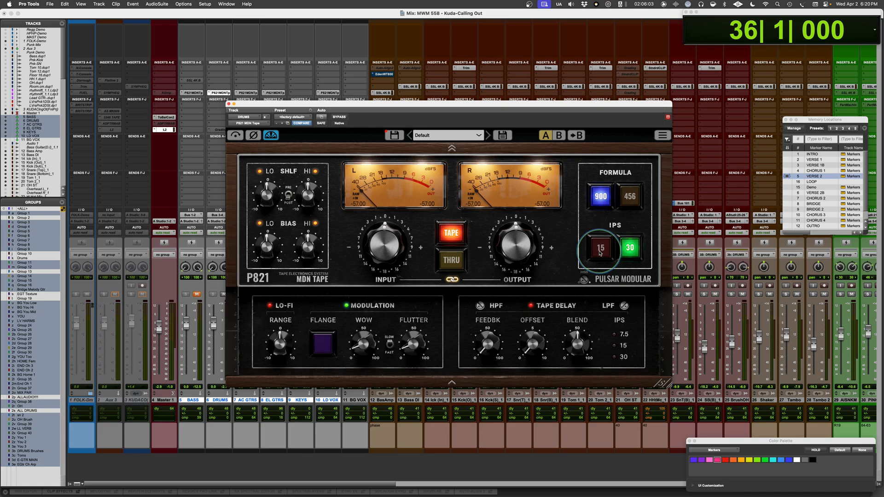
click(601, 250)
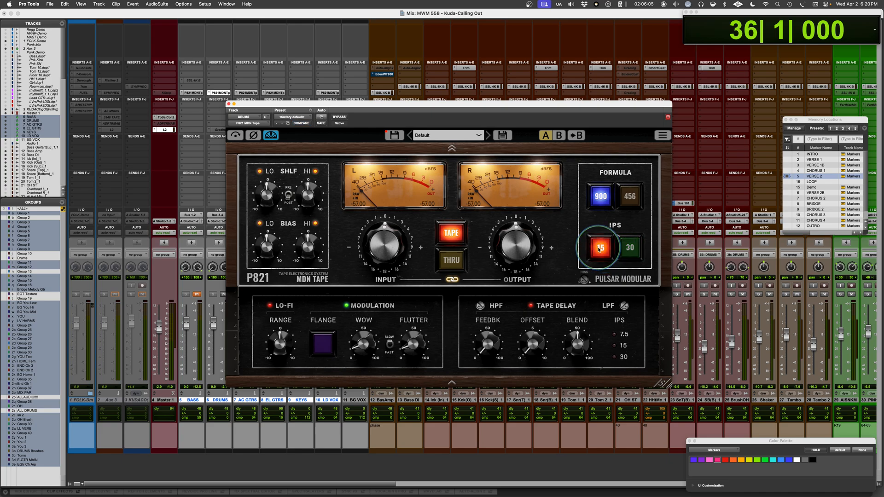
click(627, 249)
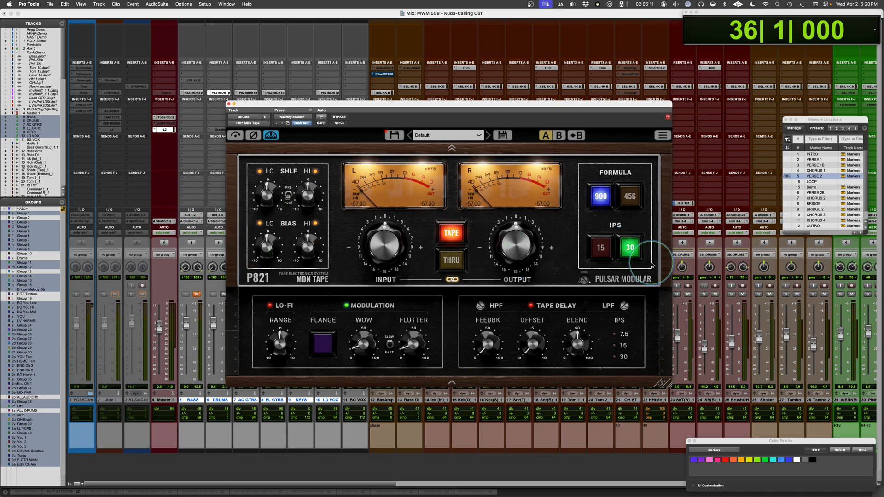
Toggle the shelf EQ's position between PRE and POST
mouse_move(257, 218)
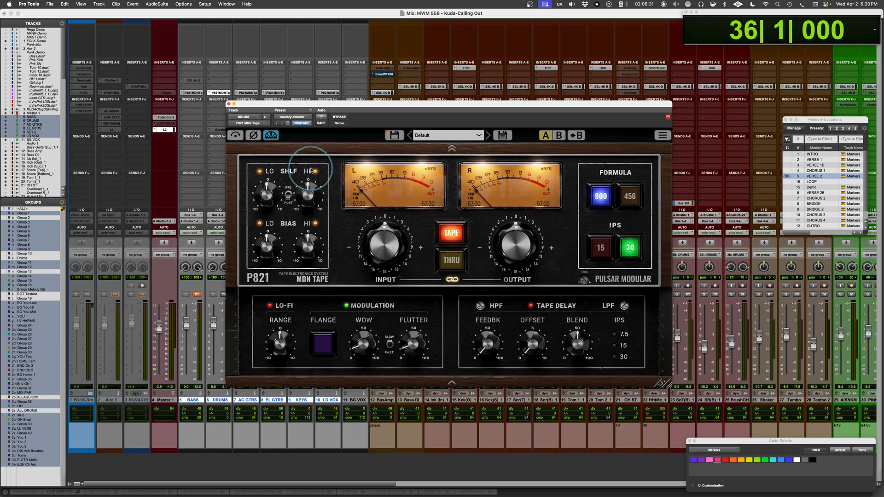
click(288, 192)
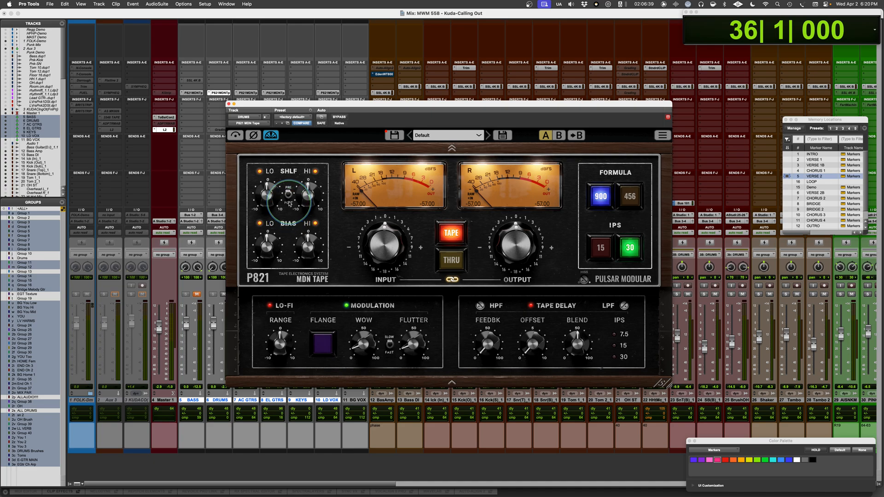
click(289, 203)
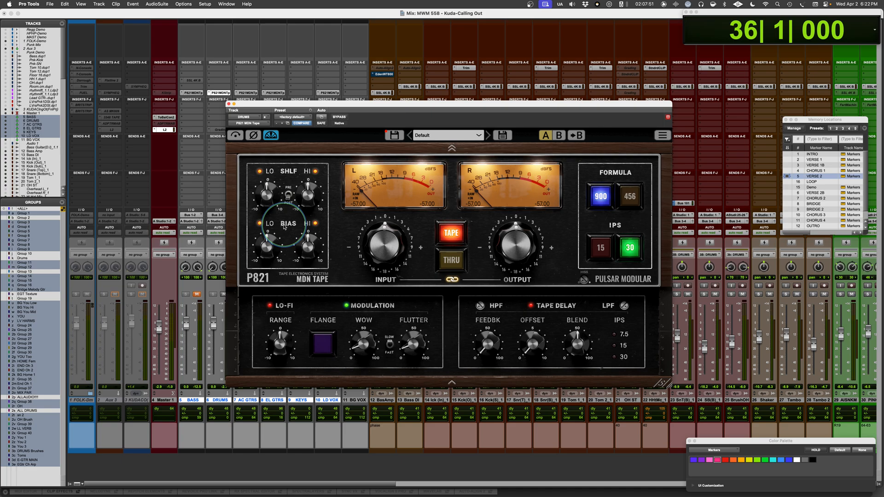
Enable the Lo-Fi section and disable it again
mouse_move(310, 237)
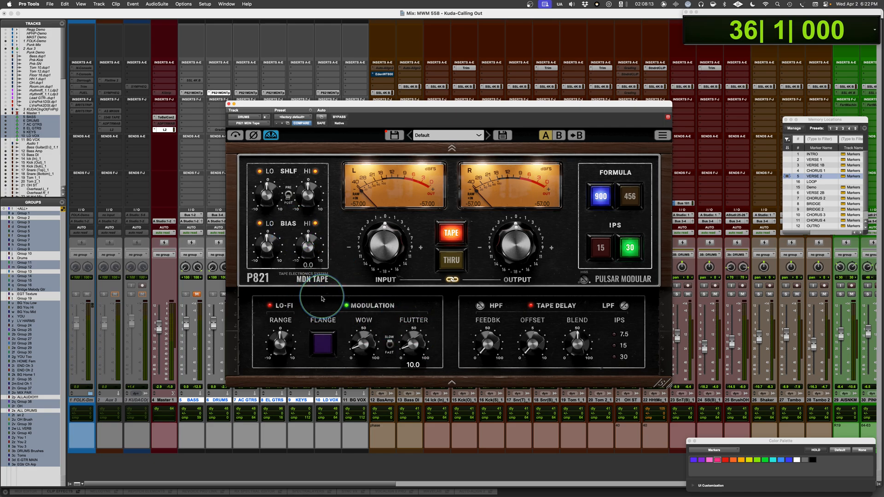
click(269, 306)
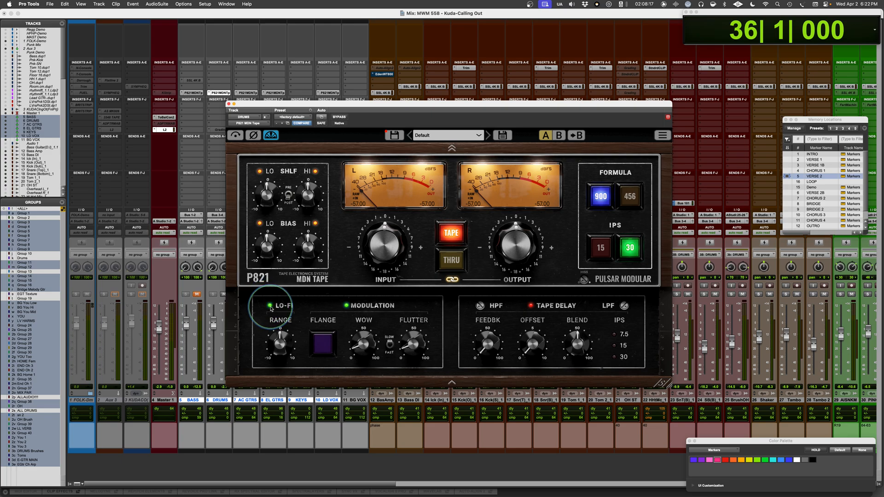
click(270, 305)
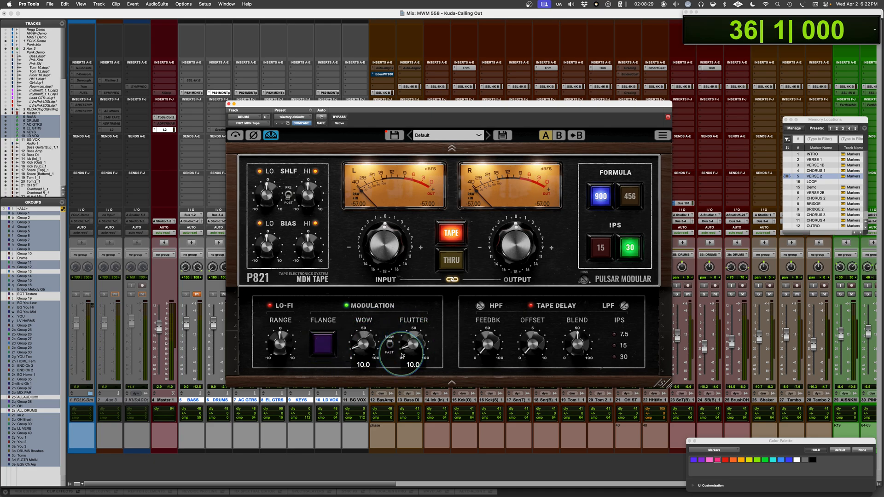
Turn Wow and Flutter down to 0 and reload the Default preset to restore the original settings
drag(364, 344, 364, 366)
drag(409, 346, 411, 380)
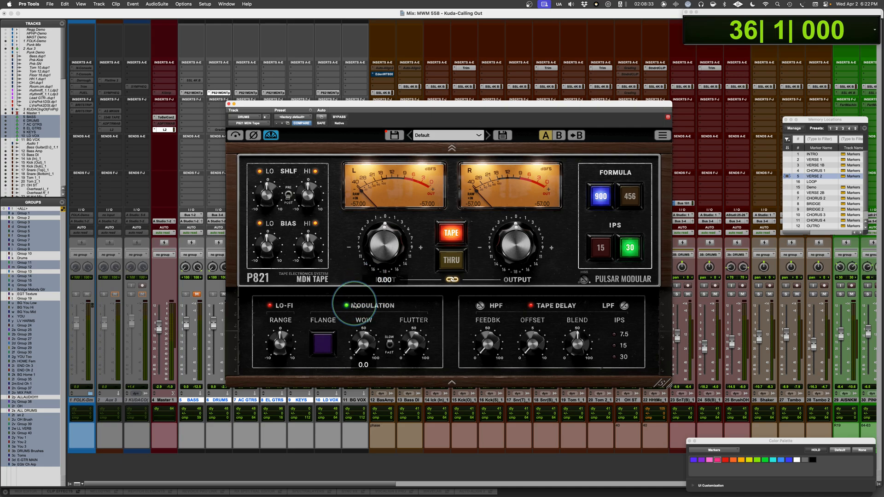
click(449, 135)
click(428, 135)
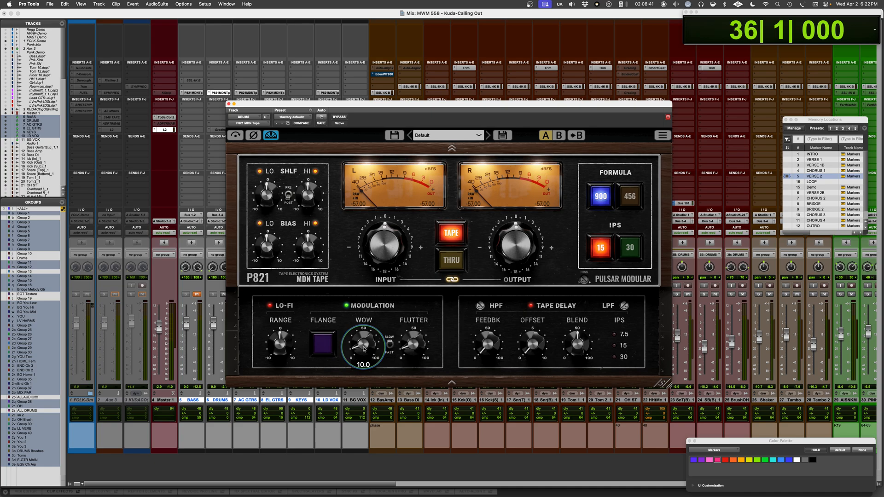
Disable the Modulation section and enable it again
click(347, 306)
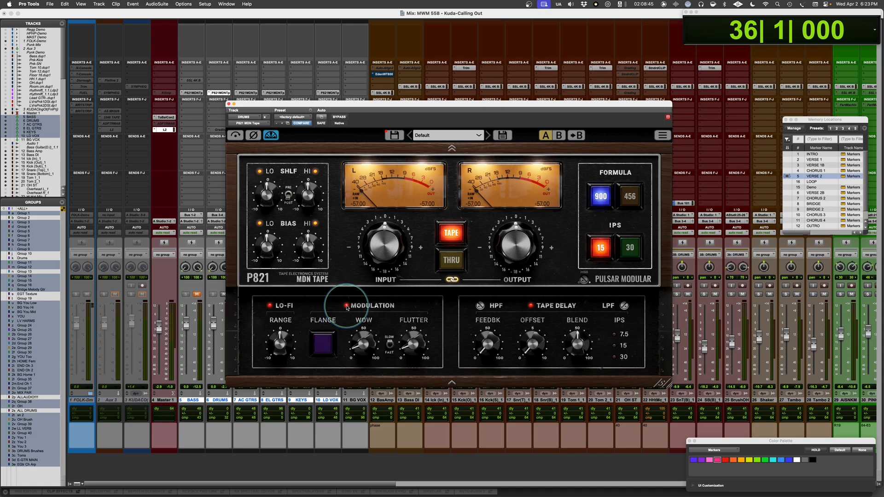
click(347, 307)
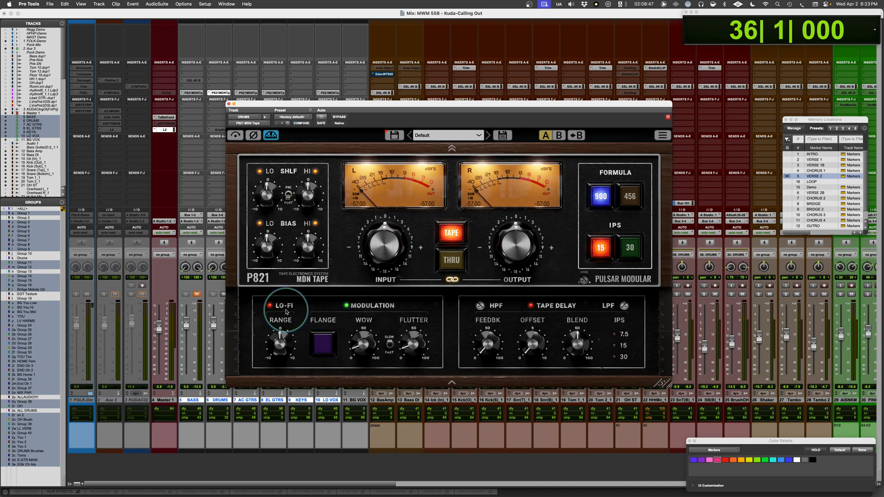
Try a low shelf boost of 2.22 with its band toggled off and on, and reset the knob to its default
drag(267, 196, 267, 184)
click(261, 172)
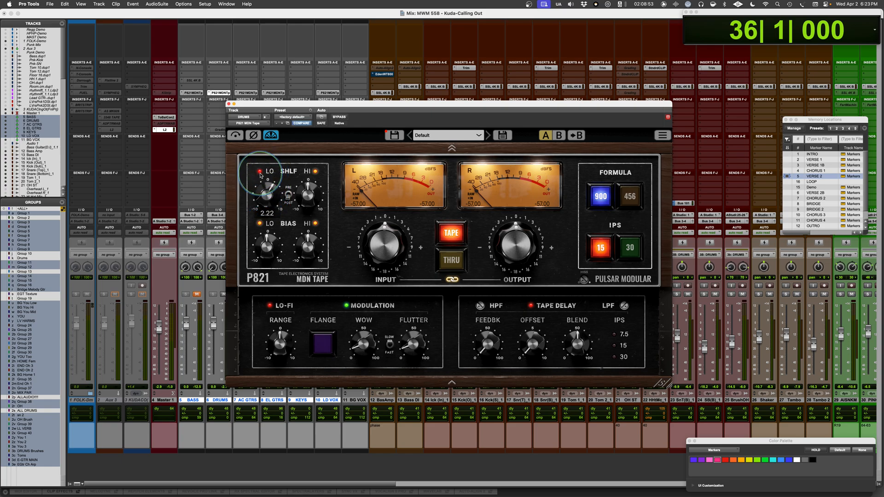
click(260, 172)
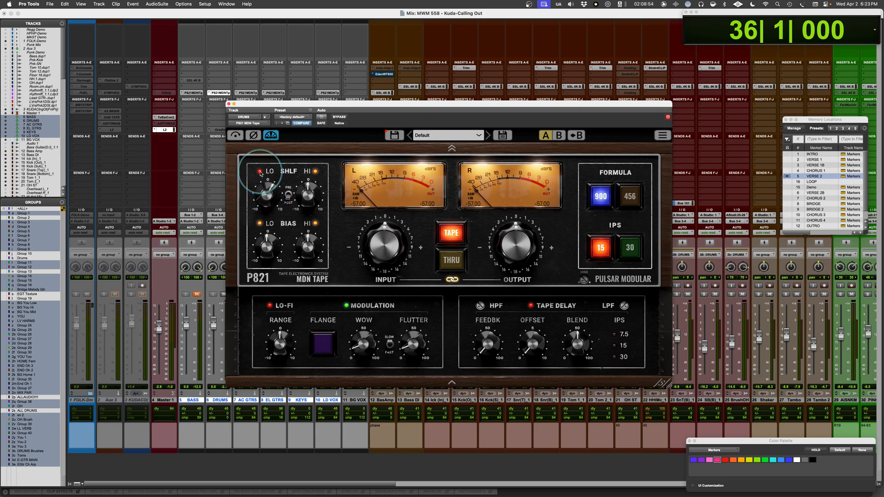
alt+click(268, 195)
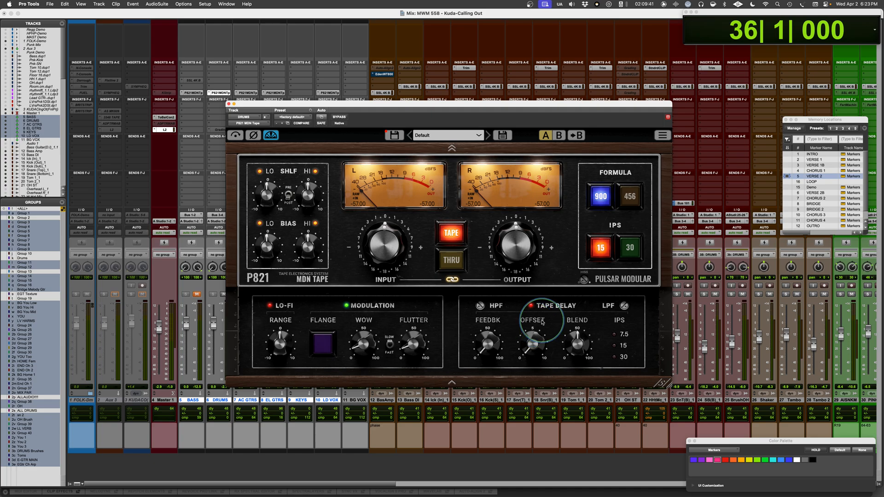
Play the session from bar 36 and raise the P821 input level on the DRUMS track to 2.55
mouse_move(484, 326)
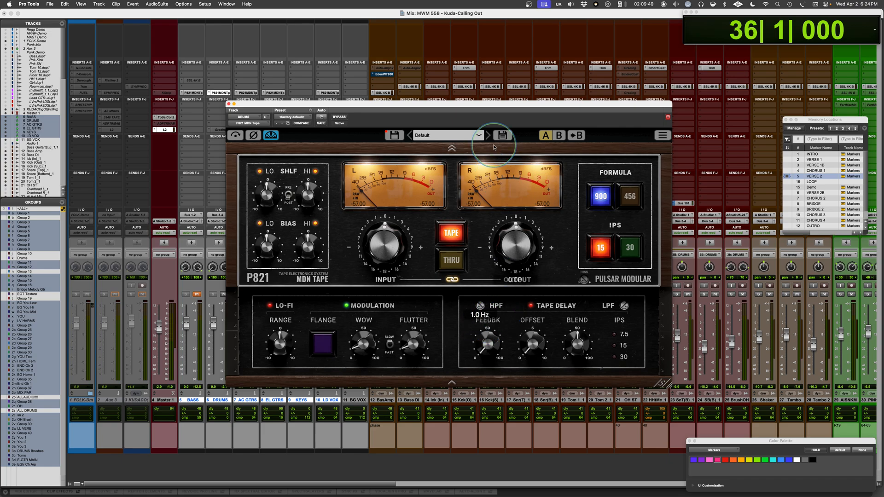
drag(489, 103, 503, 100)
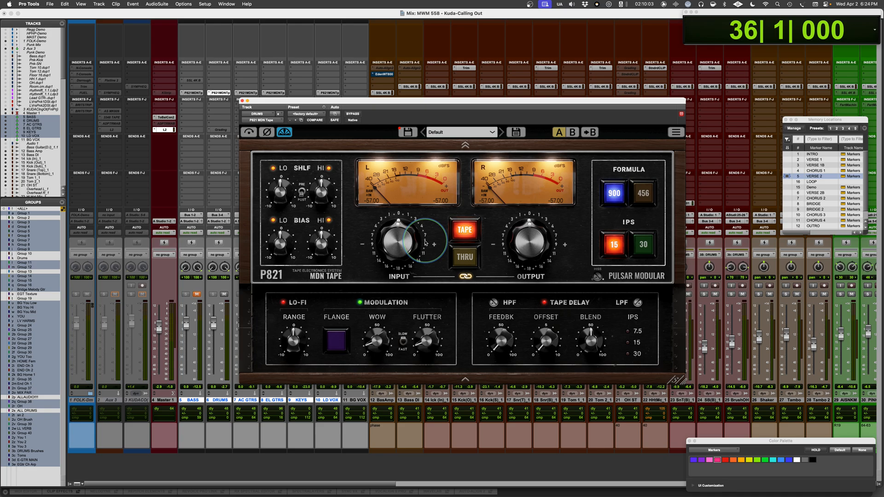
key(space)
drag(397, 247, 396, 239)
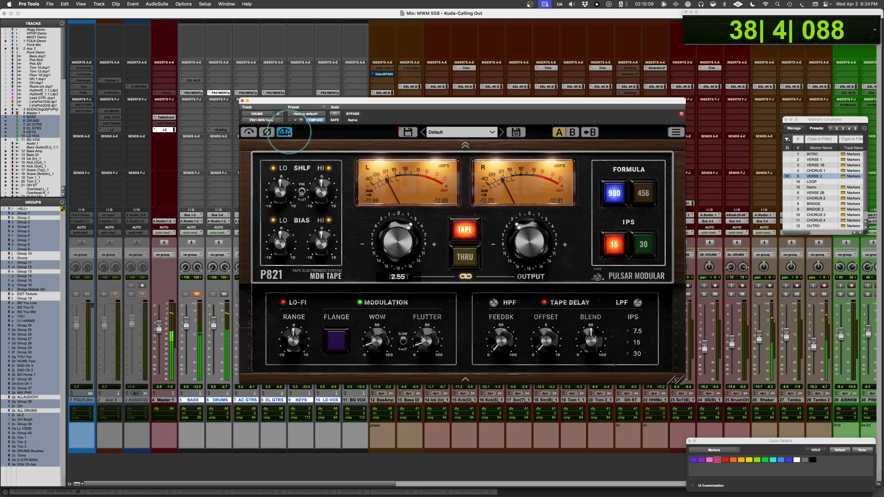
Bypass the P821 during playback to compare the dry drums, and reactivate it
click(253, 133)
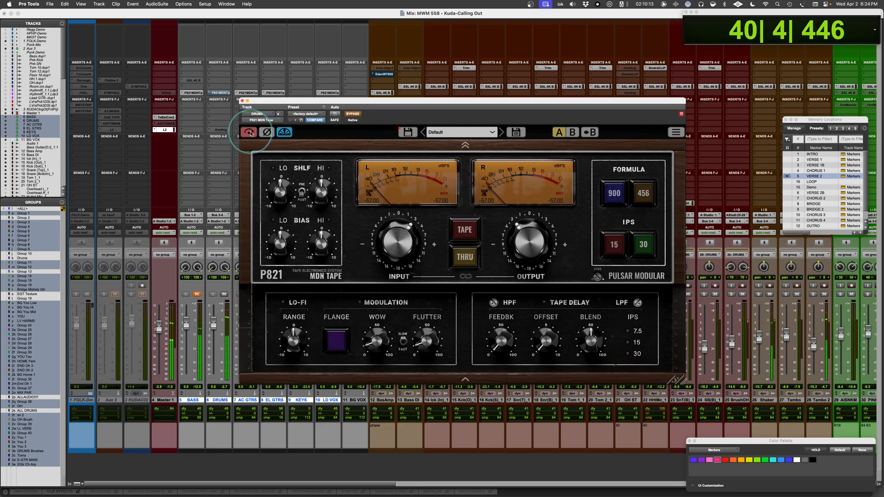
click(250, 133)
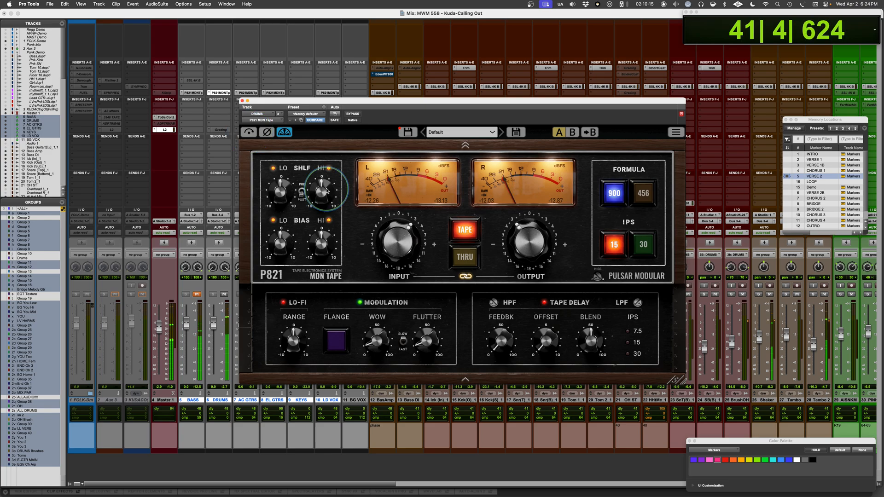
Compare the drums once more with the P821 bypassed and active while the session plays
click(249, 133)
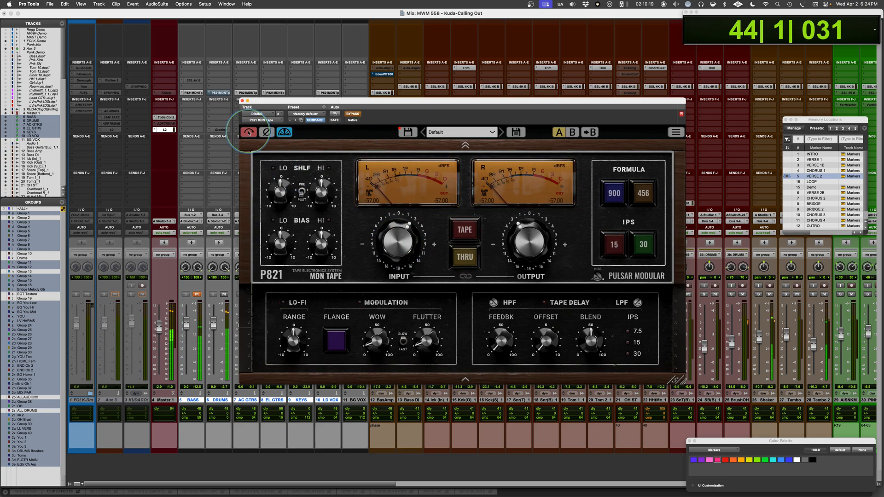
click(249, 133)
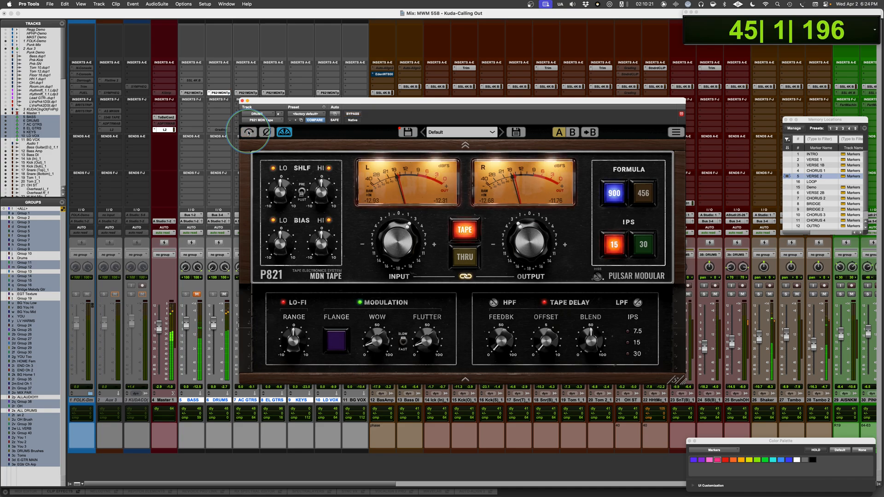
Compare tape speeds 15 and 30 IPS, then formulas 456 and 900, ending on 30 IPS with formula 900
click(644, 248)
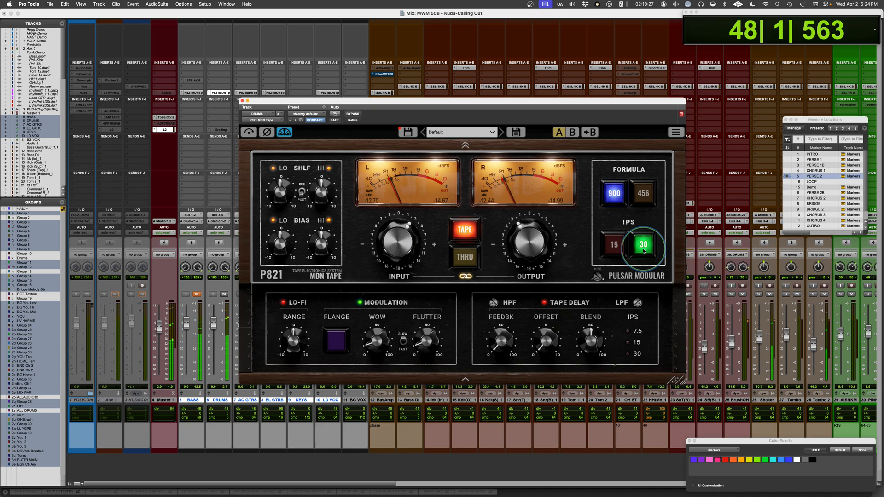
click(614, 247)
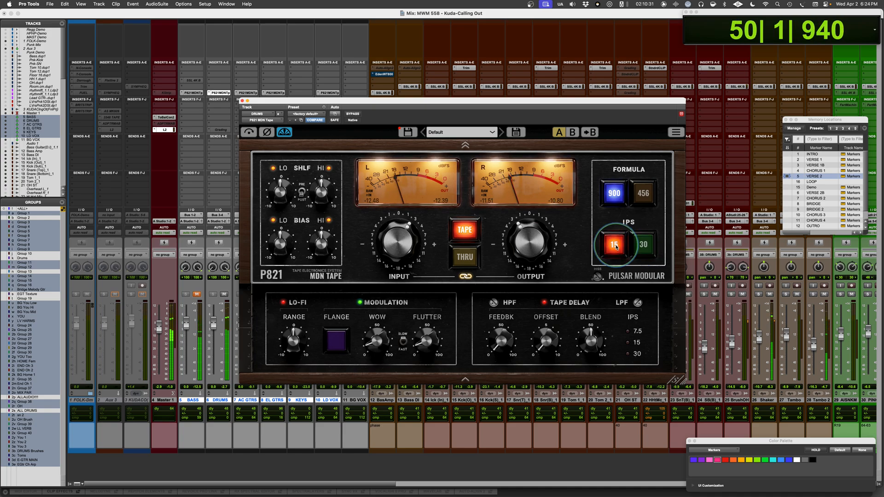
click(647, 248)
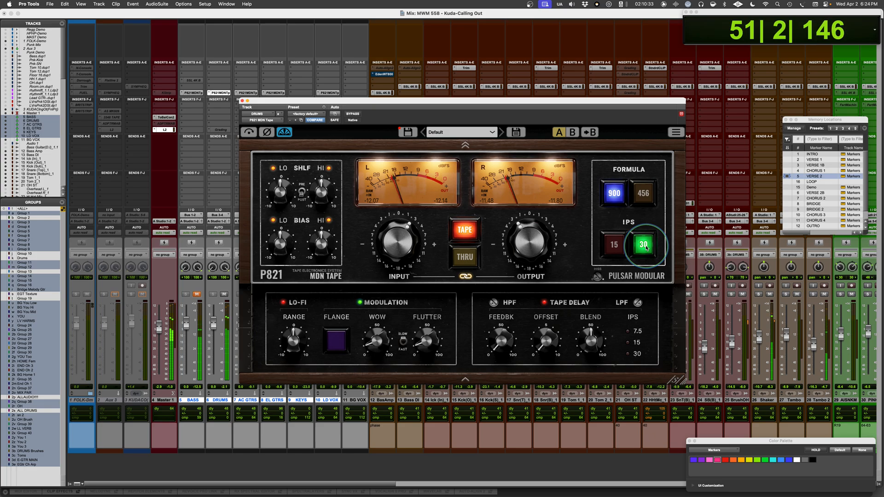
click(647, 194)
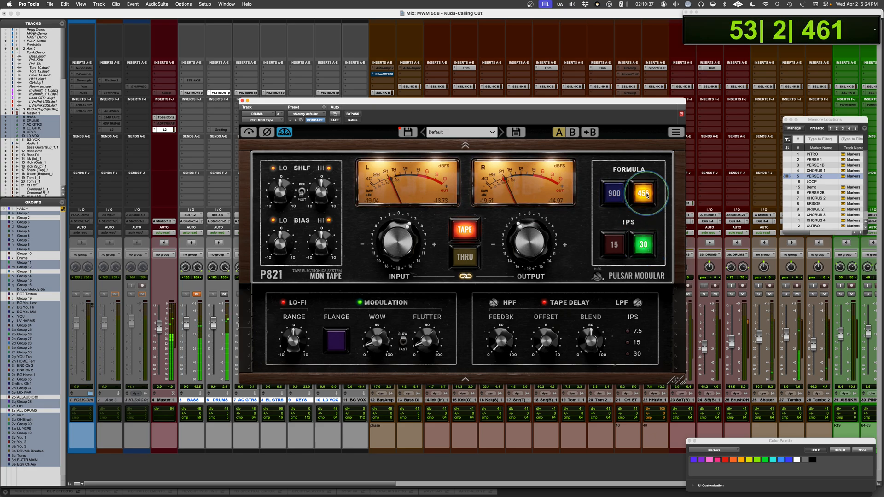
click(617, 194)
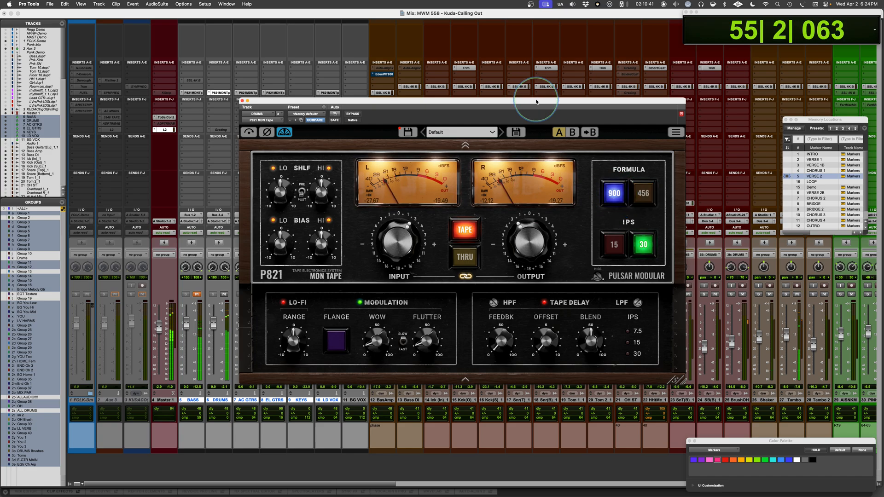
Move the plug-in window aside, mute the BG VOX track, and return the window to the middle of the mixer
drag(530, 101, 692, 105)
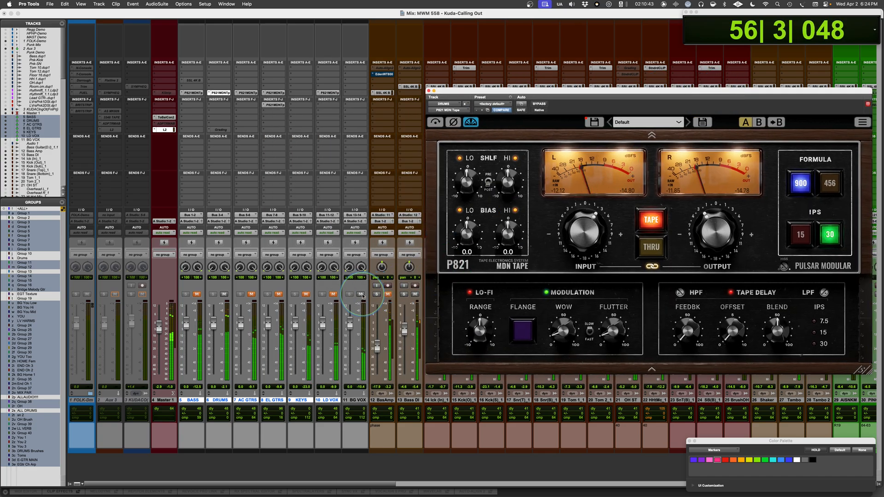
click(361, 294)
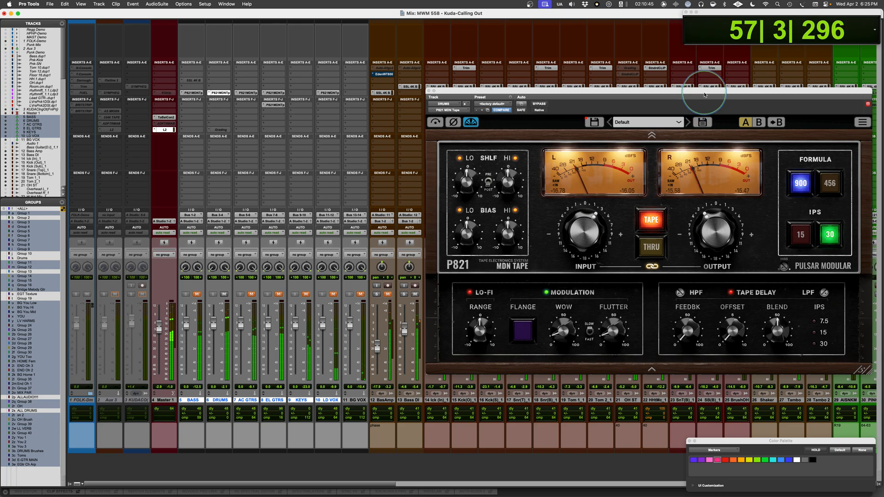
drag(705, 95, 520, 110)
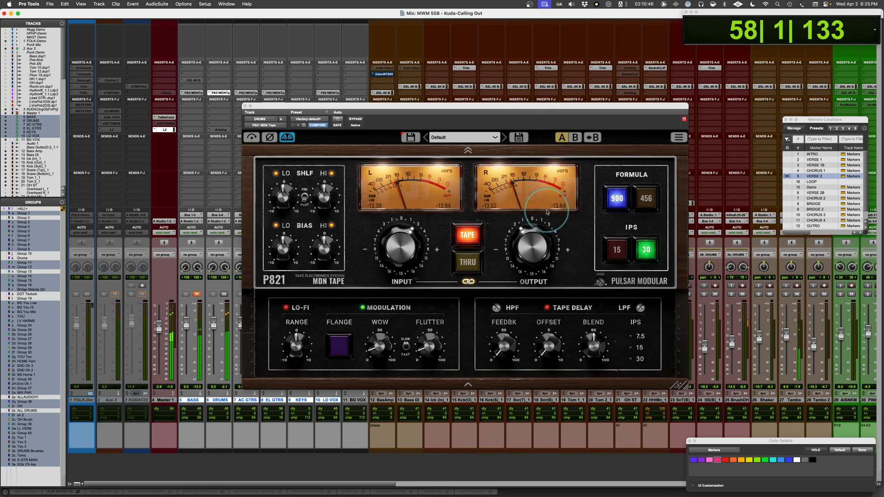
Audition formula 456 at 30 and 15 IPS, return to formula 900 at 30 IPS, and stop playback
click(647, 198)
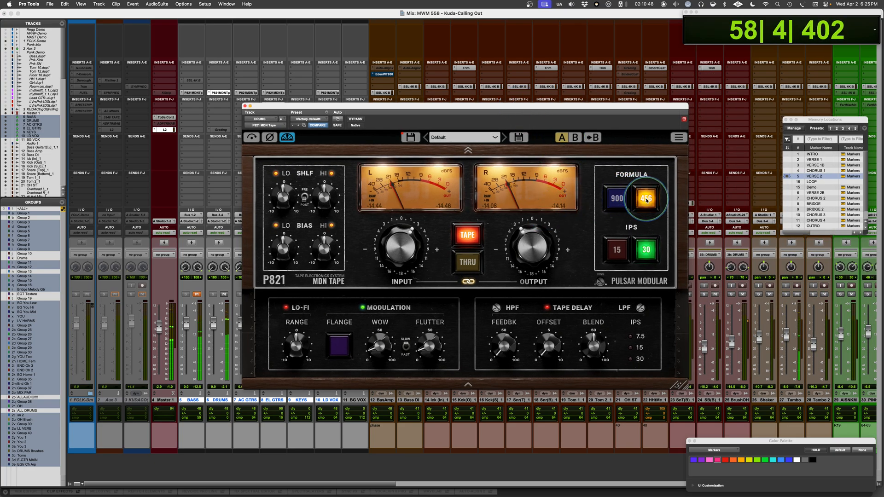
click(616, 254)
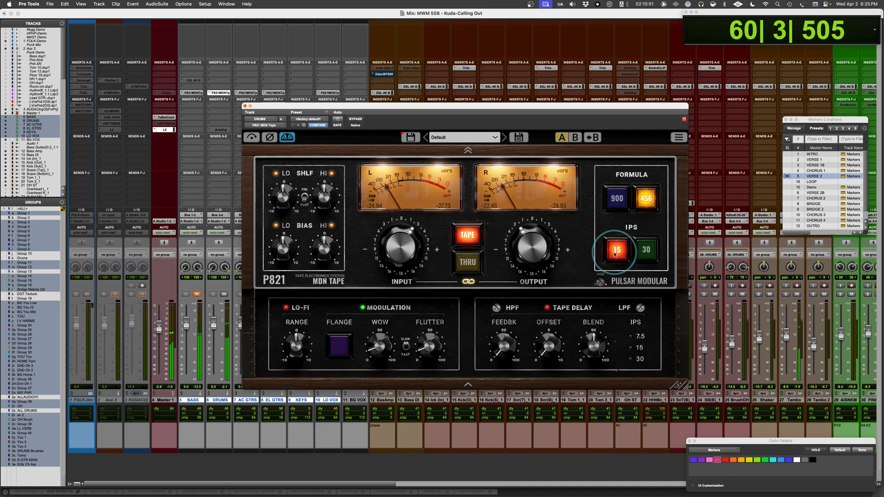
click(617, 200)
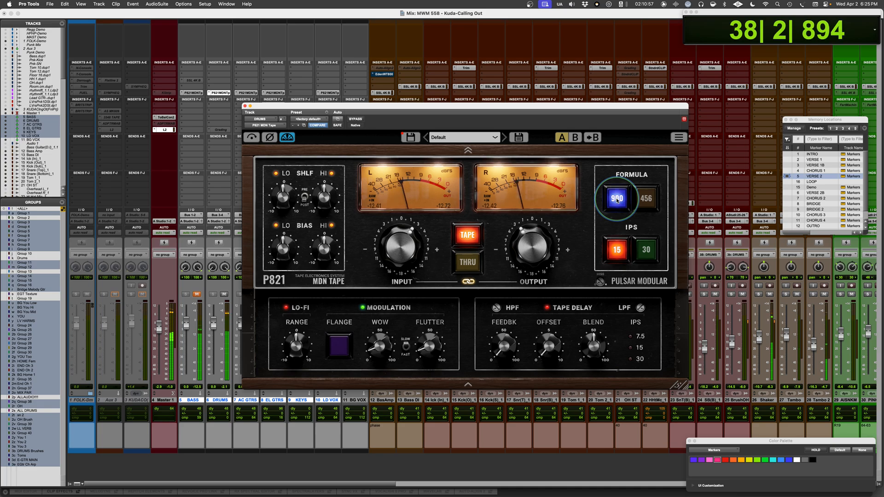
click(644, 251)
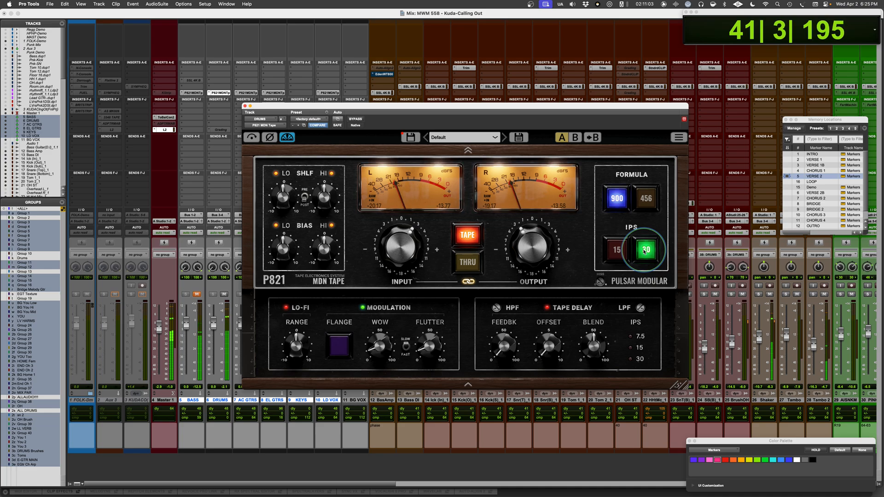
key(space)
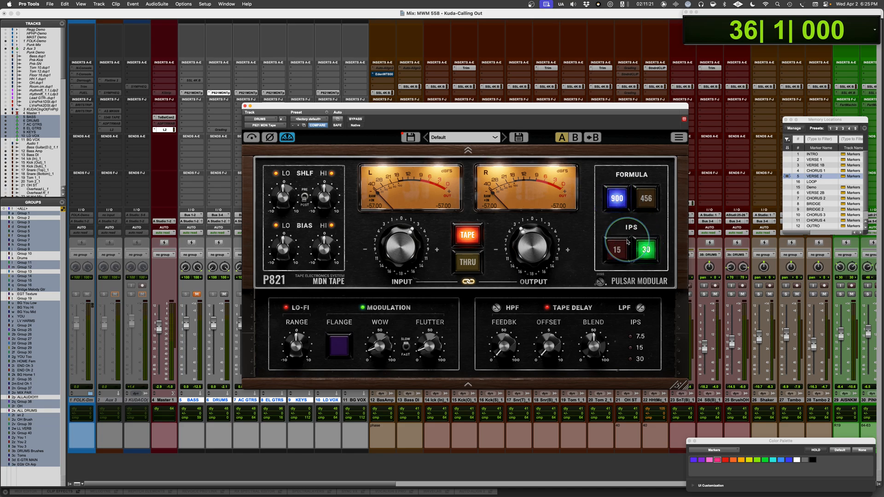
Play the drums while raising the low bias to 7.6, ease it back to 5.6, and stop playback
mouse_move(281, 248)
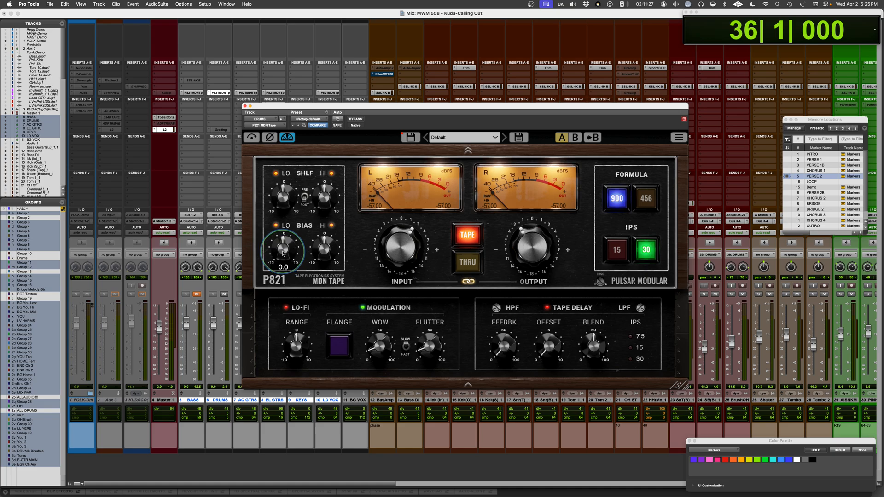
key(space)
drag(284, 256, 278, 216)
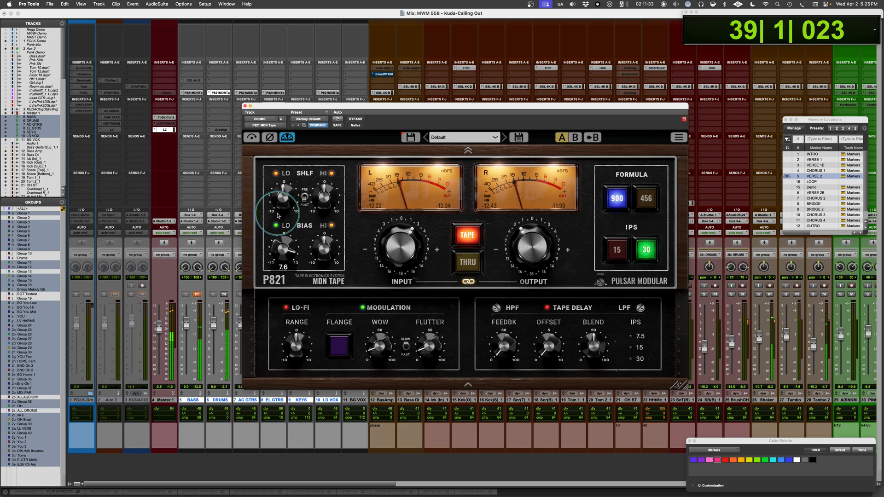
drag(277, 216, 277, 224)
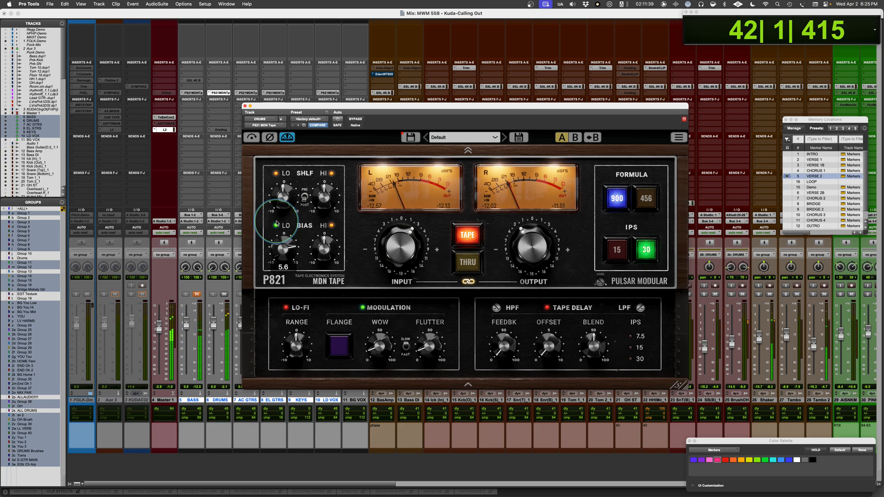
key(space)
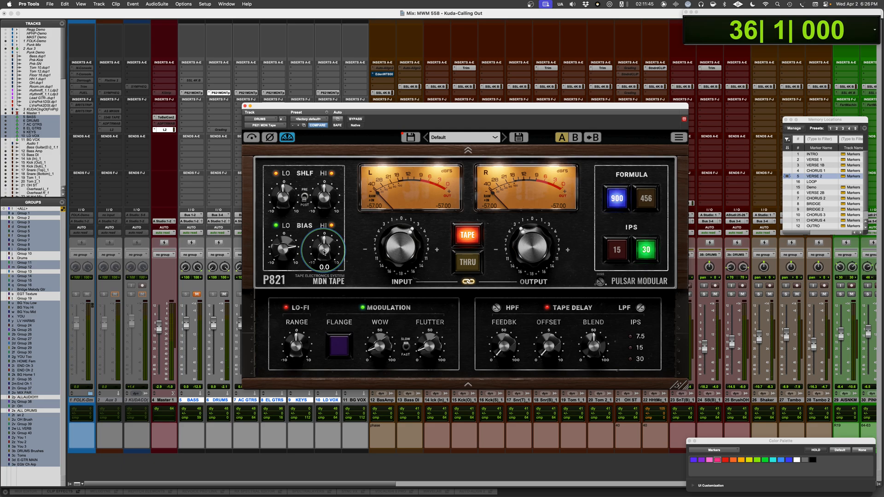
Set the high bias to 3.6 during playback and compare the drums with the P821 bypassed and active
key(space)
mouse_move(324, 252)
mouse_down()
mouse_move(326, 220)
mouse_move(317, 279)
mouse_move(322, 234)
mouse_up()
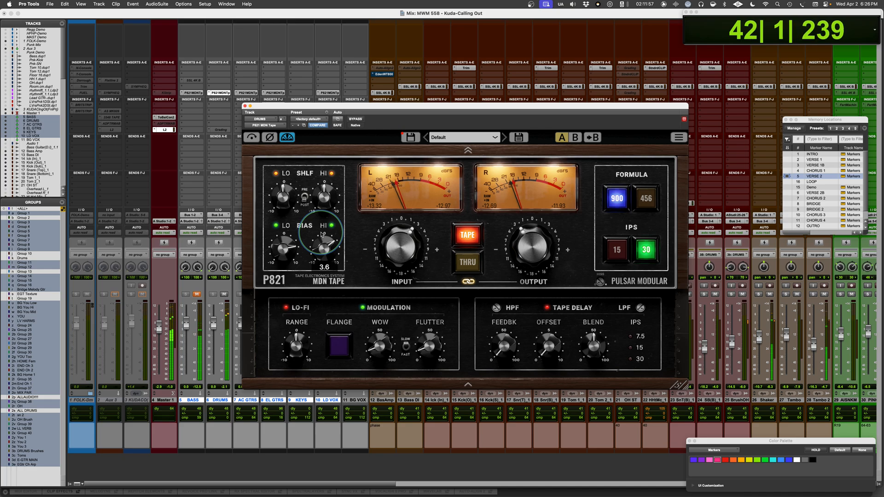
click(252, 138)
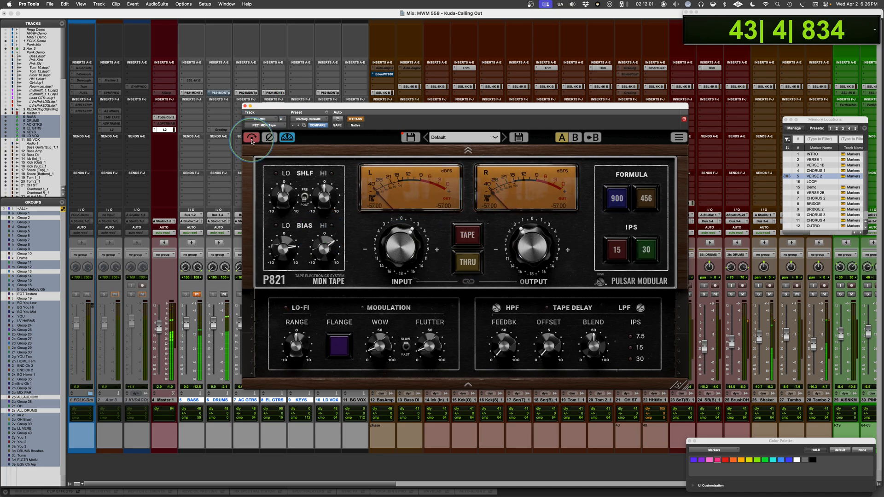
click(252, 139)
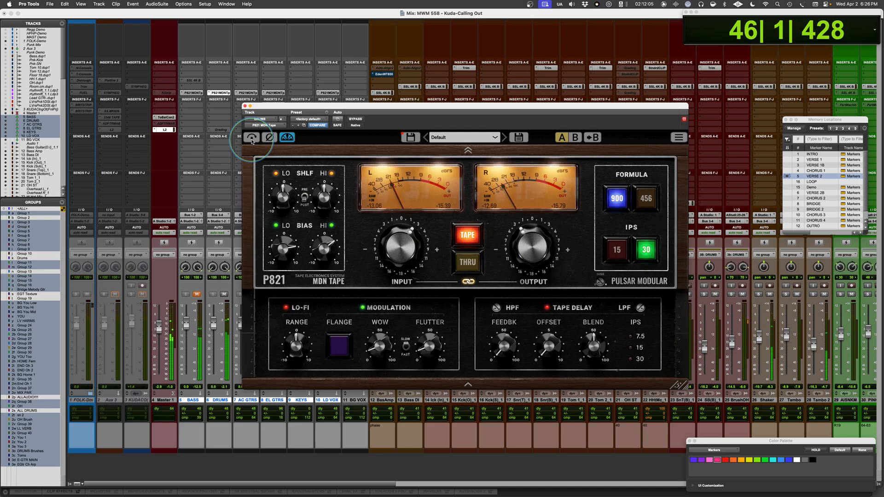
key(space)
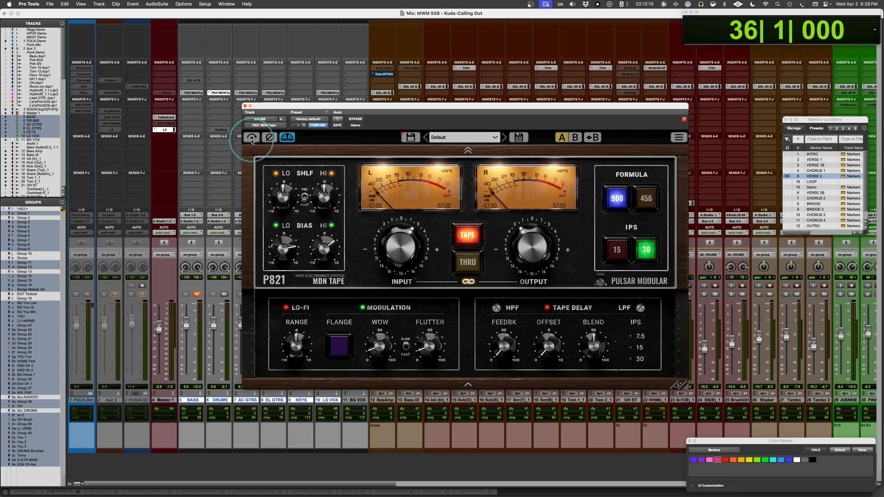
Reset the low bias, raise it again to about 5.2, and switch off both bias bands
mouse_move(285, 203)
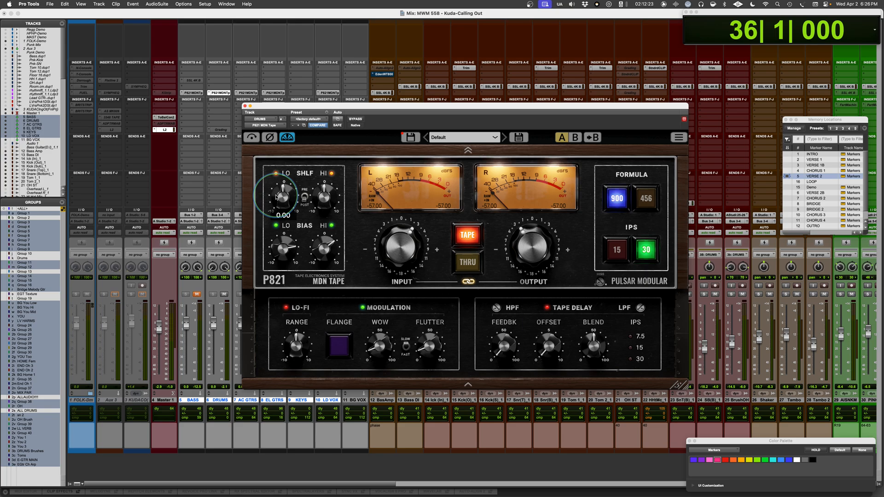
alt+click(278, 247)
drag(283, 248, 287, 225)
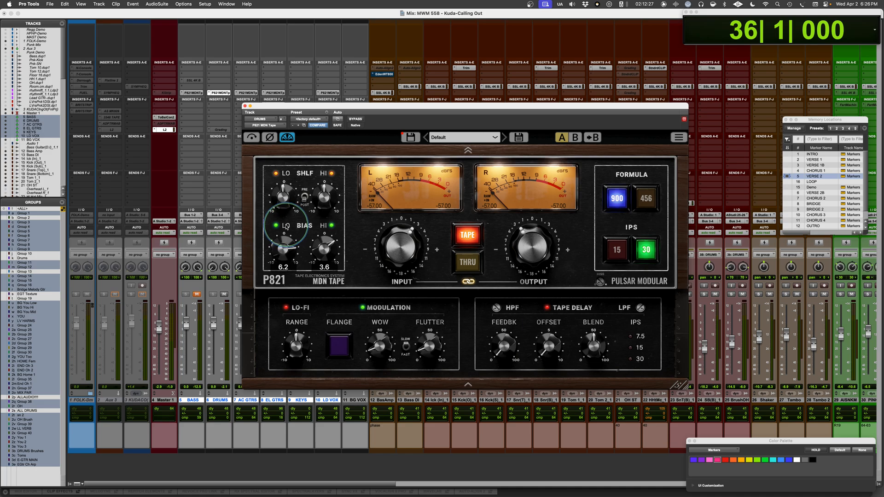
click(332, 226)
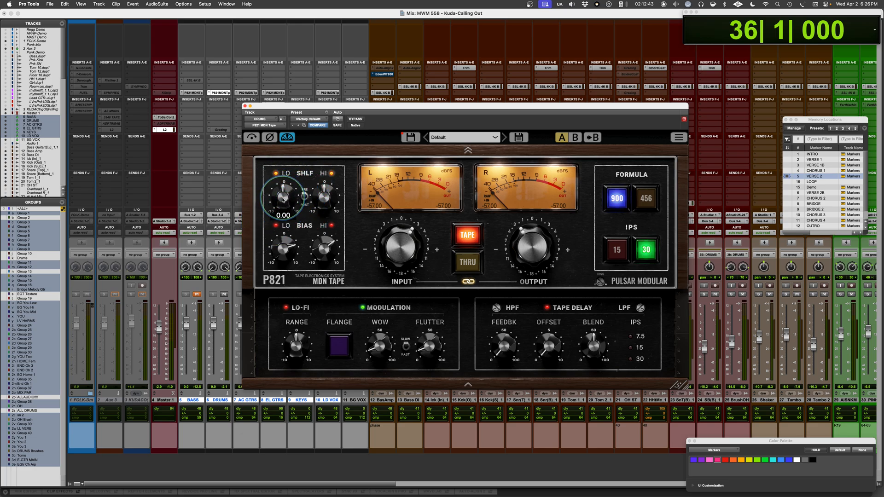
Play the drums while boosting the low shelf and raising the high shelf to 7.46, readjust the high shelf, and stop playback
key(space)
mouse_move(283, 199)
mouse_down()
mouse_move(285, 167)
mouse_move(280, 212)
mouse_move(283, 192)
mouse_up()
drag(340, 194, 330, 173)
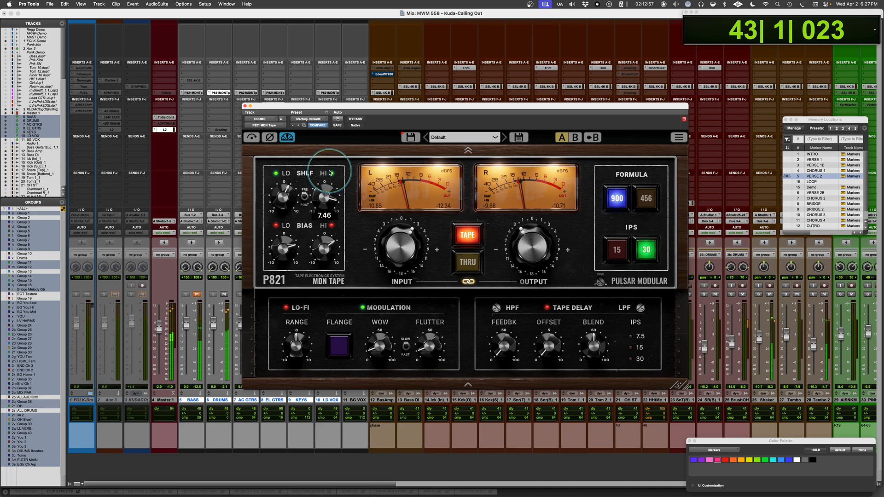
click(330, 172)
mouse_move(325, 184)
mouse_down()
mouse_move(320, 212)
mouse_move(322, 184)
mouse_up()
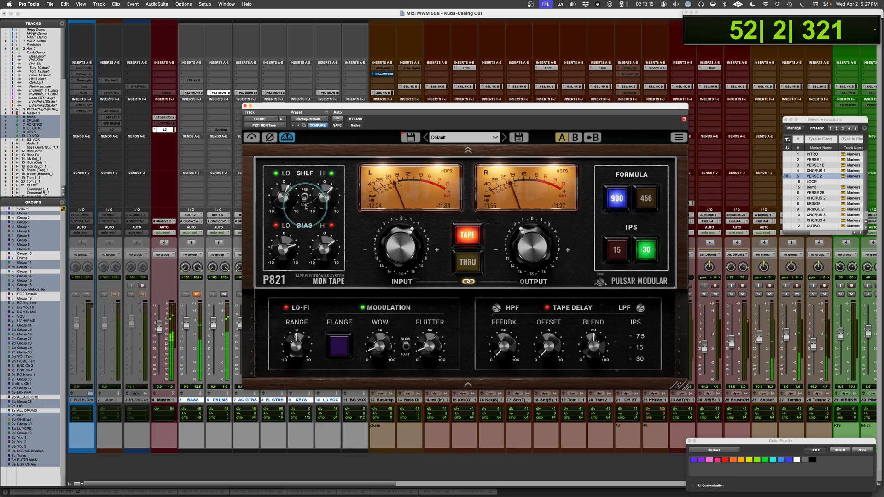
key(space)
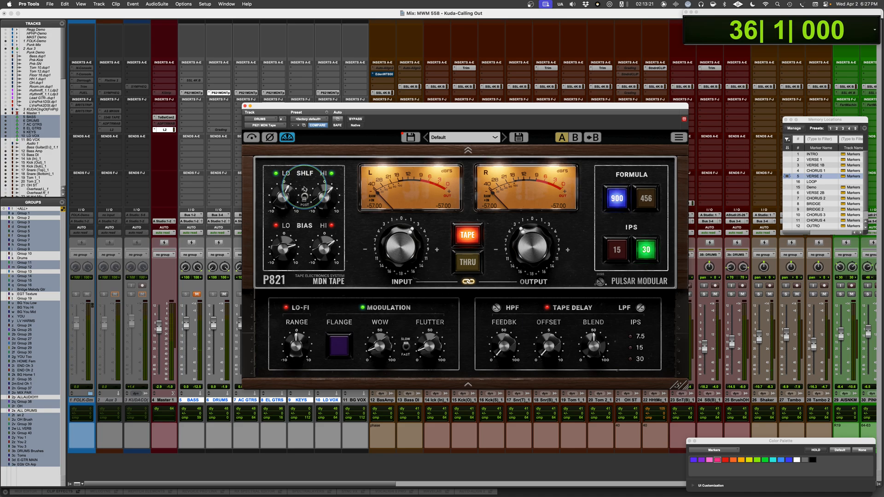
Reset both bias knobs and both shelf knobs to their default values
mouse_move(275, 249)
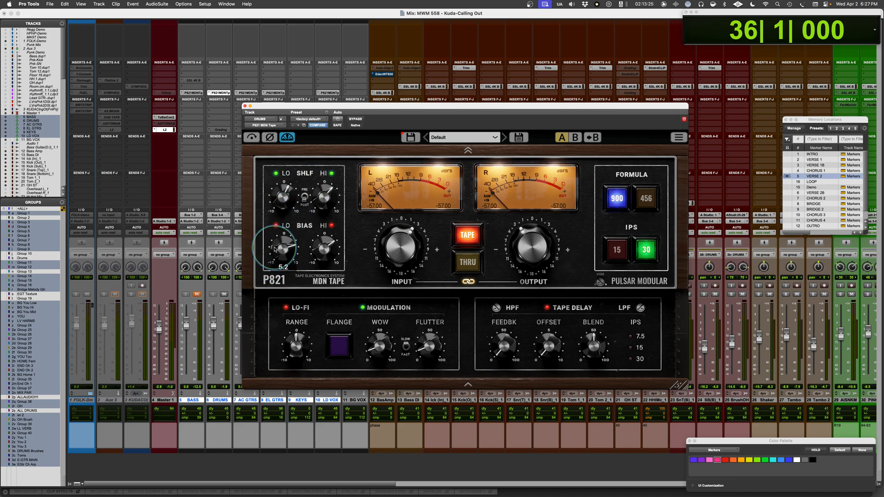
double_click(323, 249)
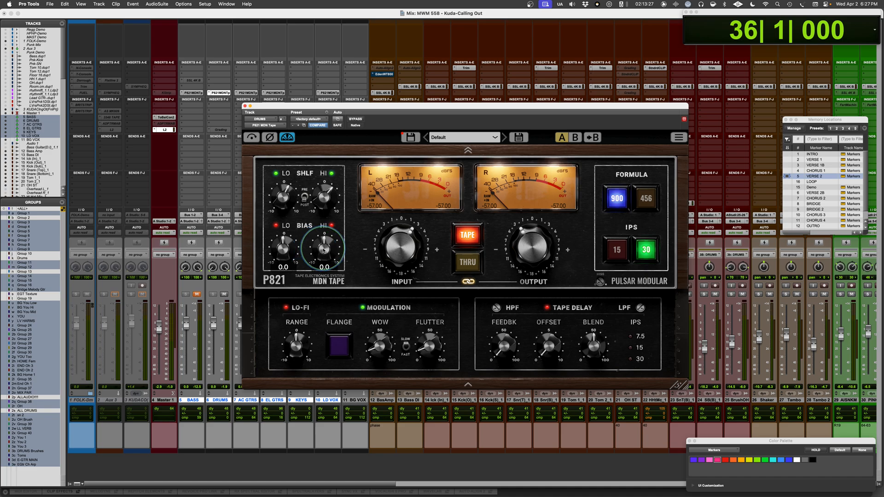
double_click(285, 198)
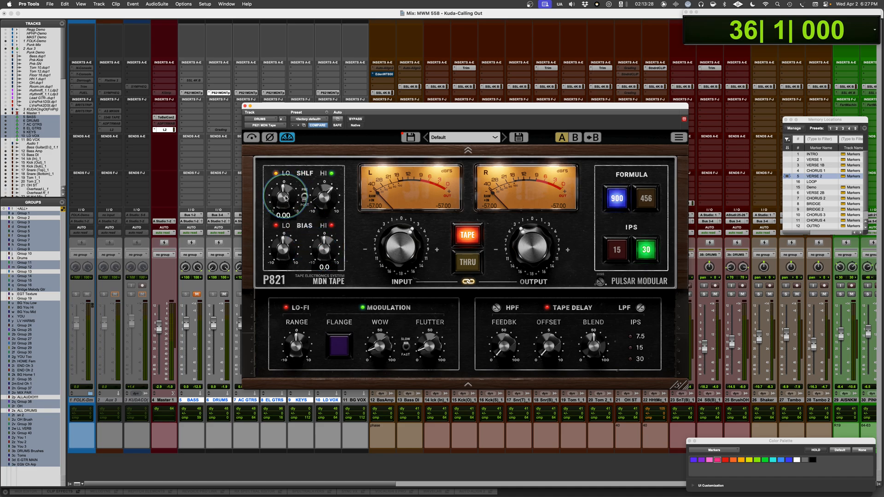
double_click(326, 198)
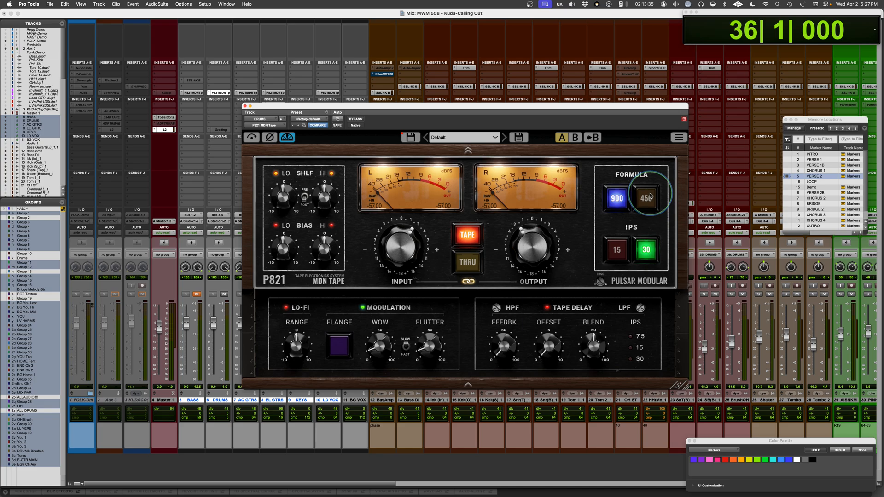
Switch the tape speed to 15 IPS and set the low shelf to -1.16
click(616, 252)
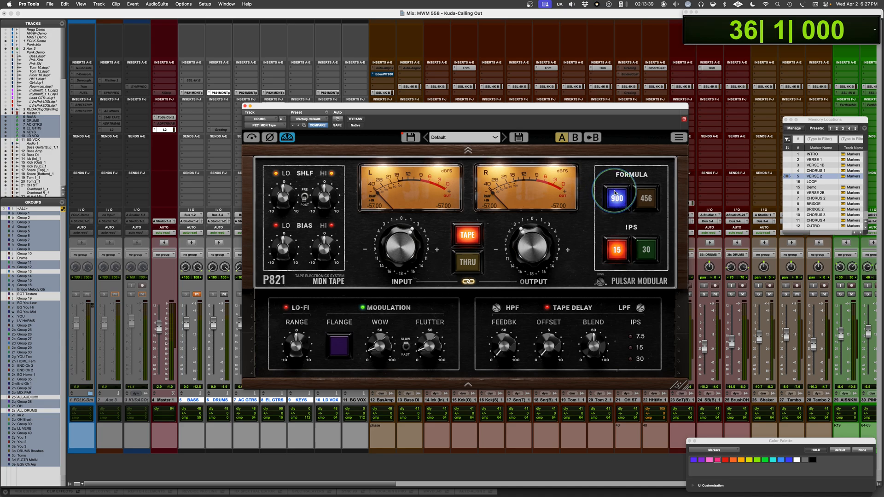
mouse_move(289, 201)
drag(289, 202, 282, 203)
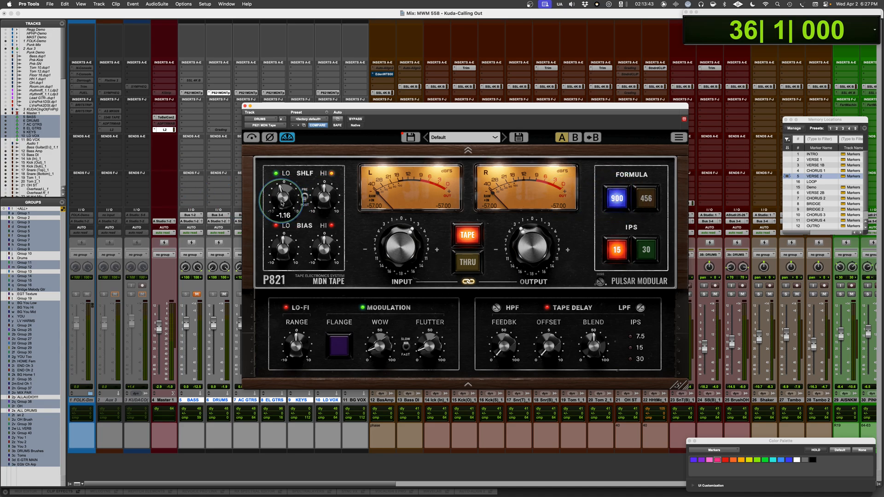
Play the drums while toggling the low shelf for comparison, set it to -1.41, and stop playback
key(space)
drag(282, 202, 282, 201)
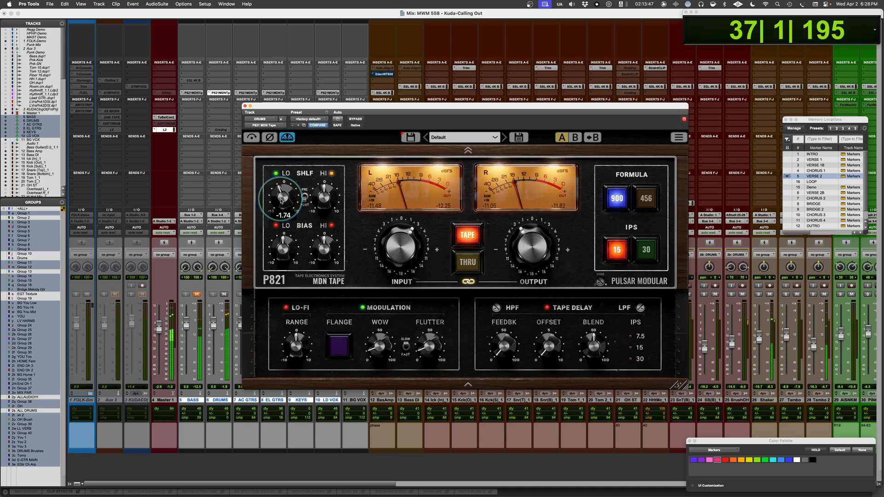
click(276, 174)
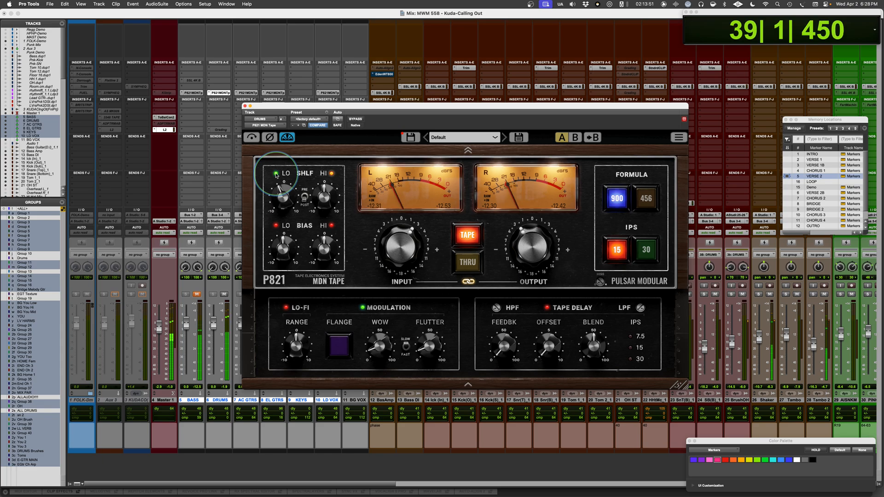
click(276, 174)
drag(282, 201, 280, 199)
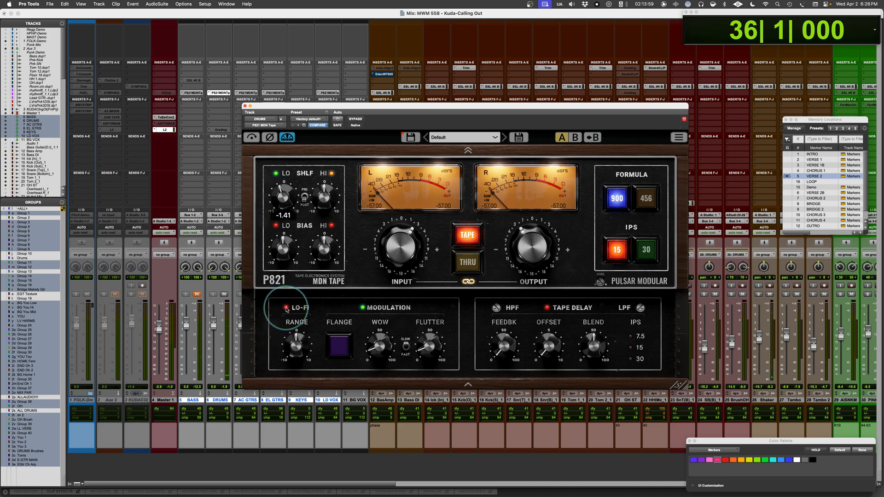
Switch on Lo-Fi, audition its range control during playback, leave the range at 0.2, and switch Lo-Fi off
click(296, 349)
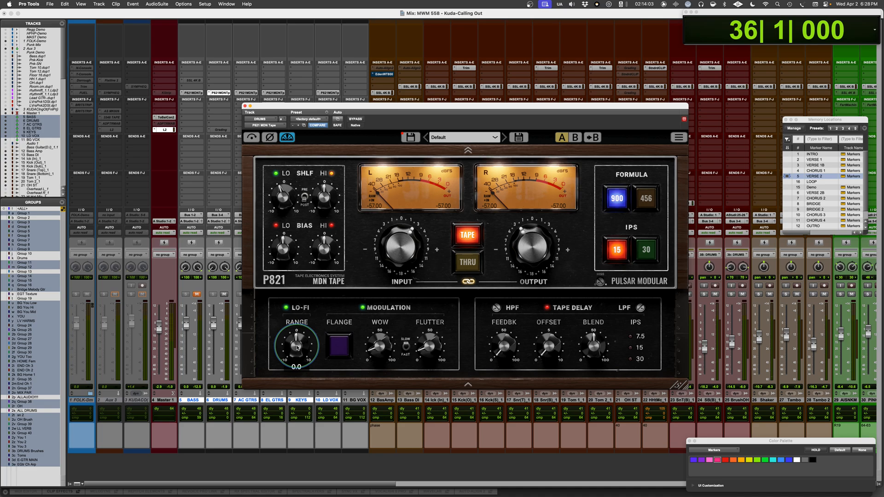
mouse_move(297, 349)
mouse_down()
mouse_move(291, 364)
mouse_move(300, 316)
mouse_move(292, 380)
mouse_move(298, 307)
mouse_move(300, 331)
mouse_up()
key(space)
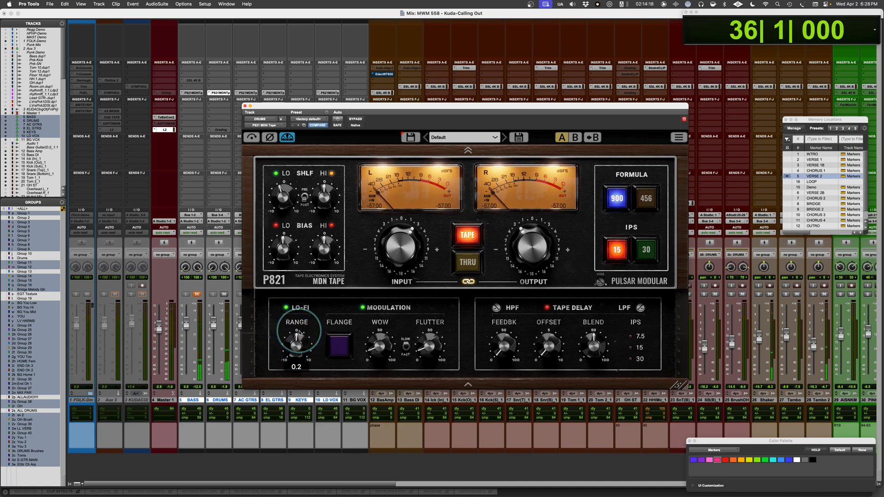
click(287, 307)
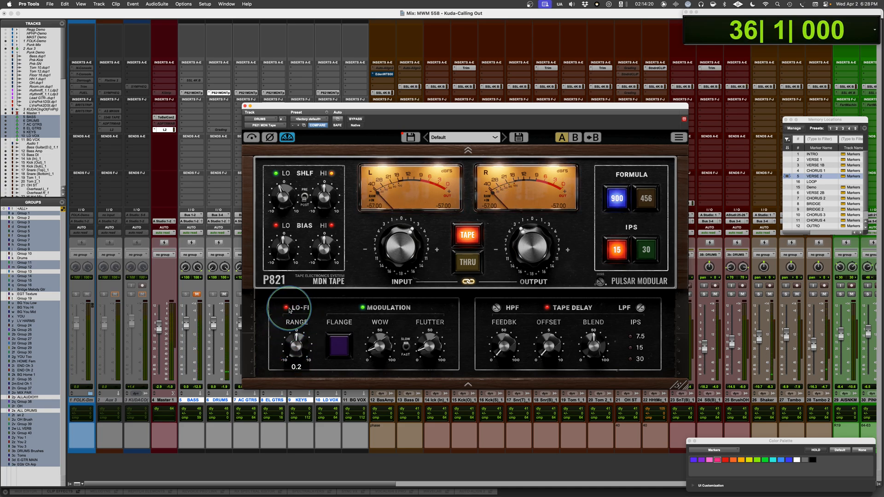
Audition the flange and wow modulation during playback, return wow to 0.0, and stop playback
click(342, 348)
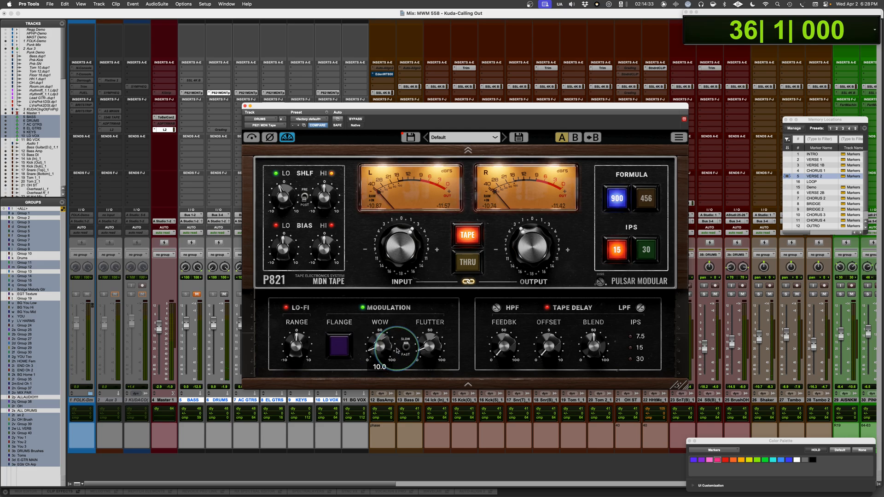
key(space)
drag(380, 348, 396, 235)
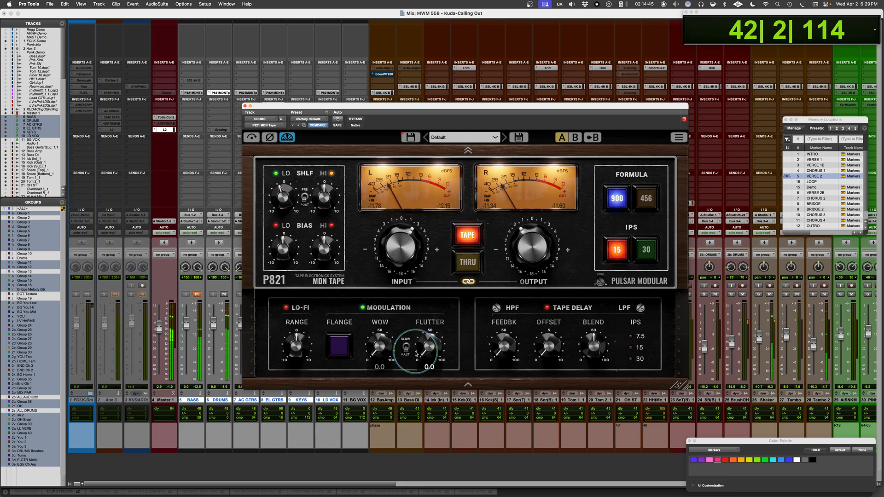
key(space)
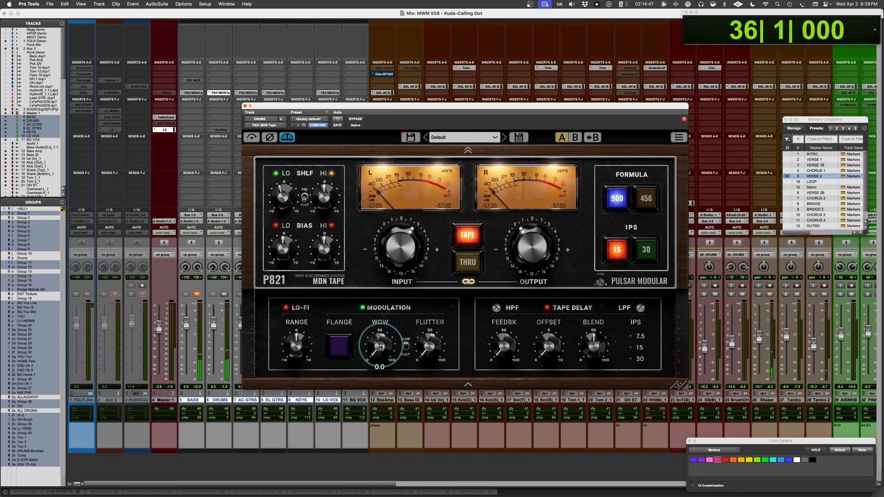
mouse_move(432, 348)
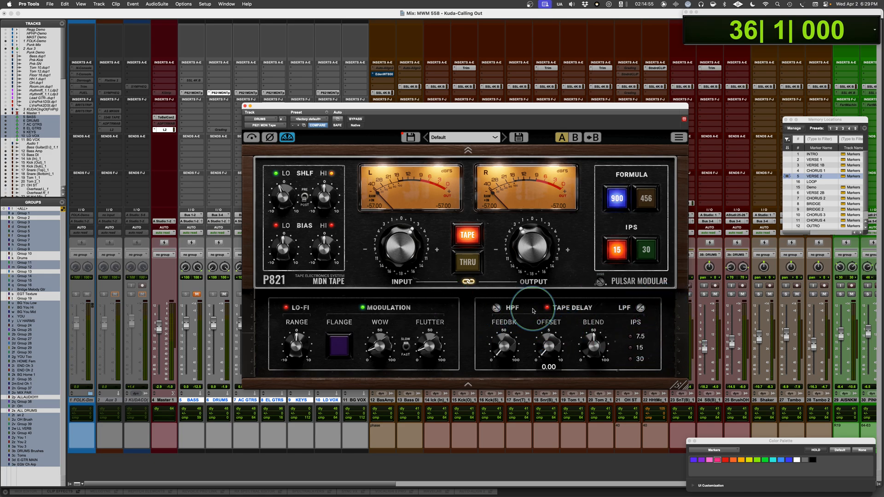
Enable the tape delay during playback, set its high-pass filter to 714.5 Hz and low-pass to 11.5 kHz, and raise the feedback
click(548, 307)
key(space)
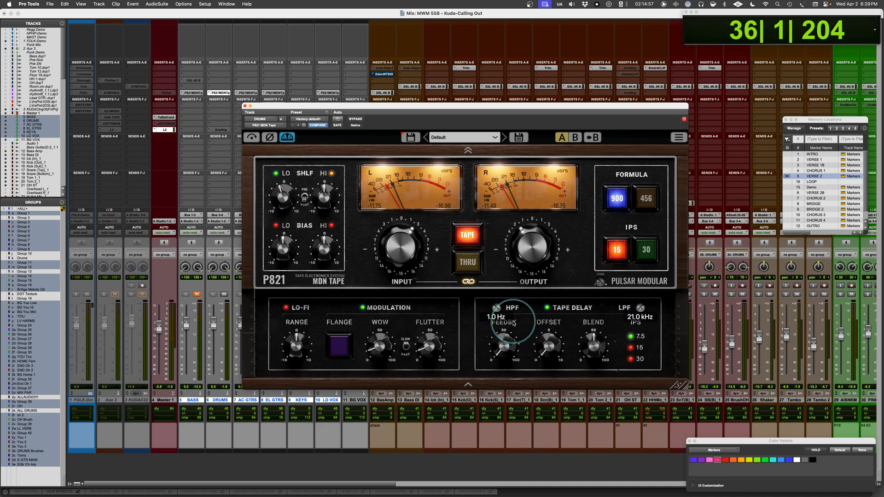
drag(510, 347, 497, 295)
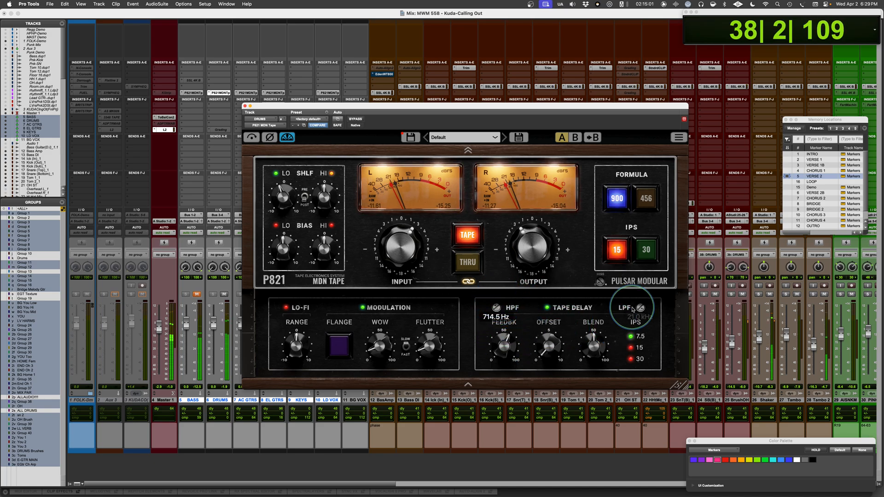
drag(633, 309, 634, 323)
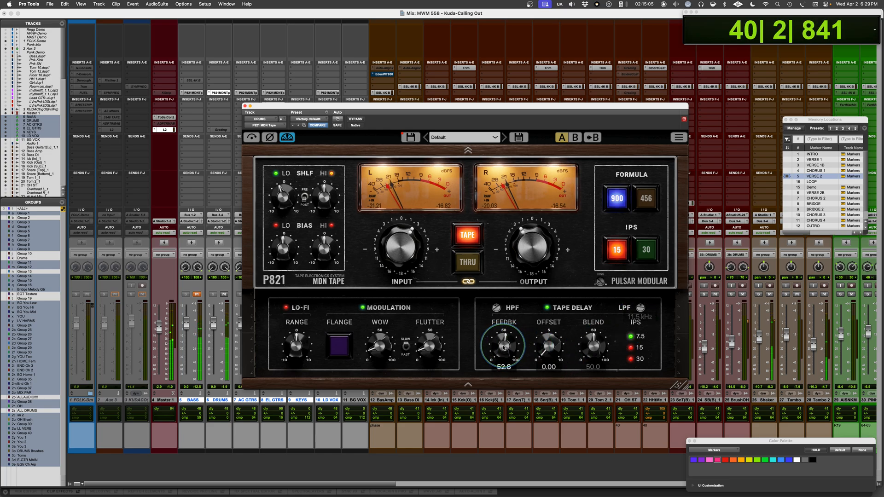
drag(504, 348, 507, 340)
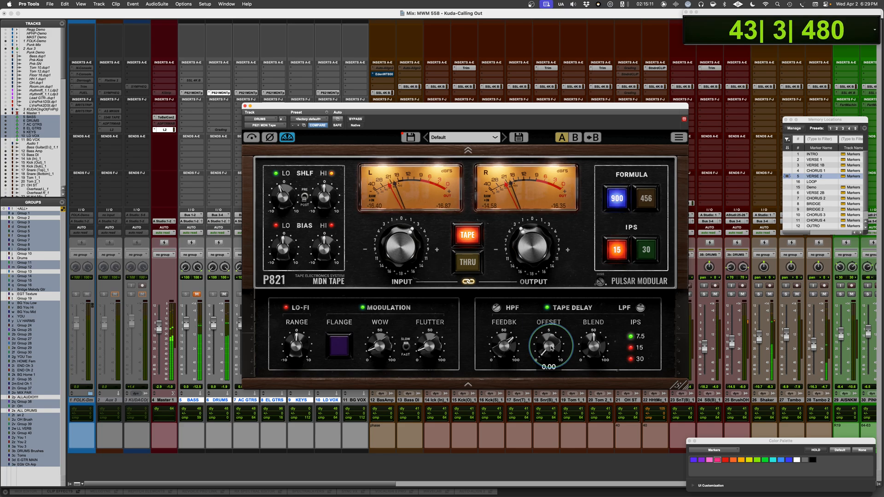
Compare the tape delay at 15 and 30 IPS, set its high-pass filter to 733.7 Hz, and return to 7.5 IPS
click(631, 349)
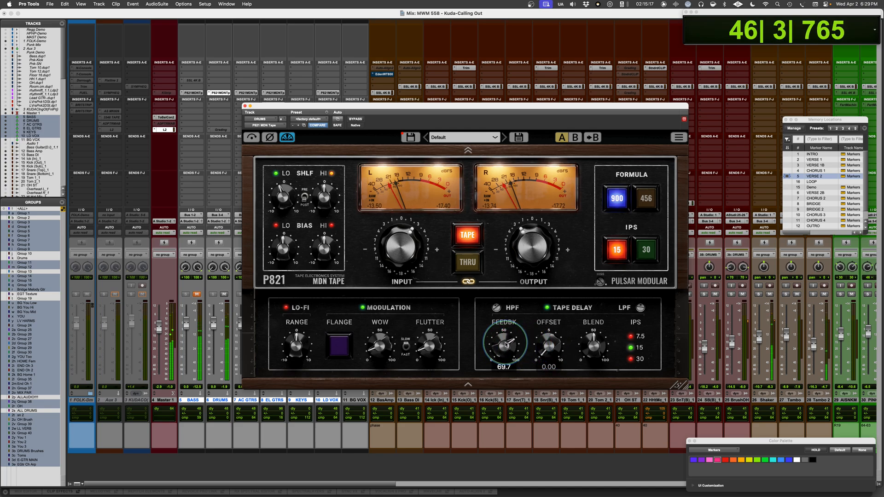
click(631, 359)
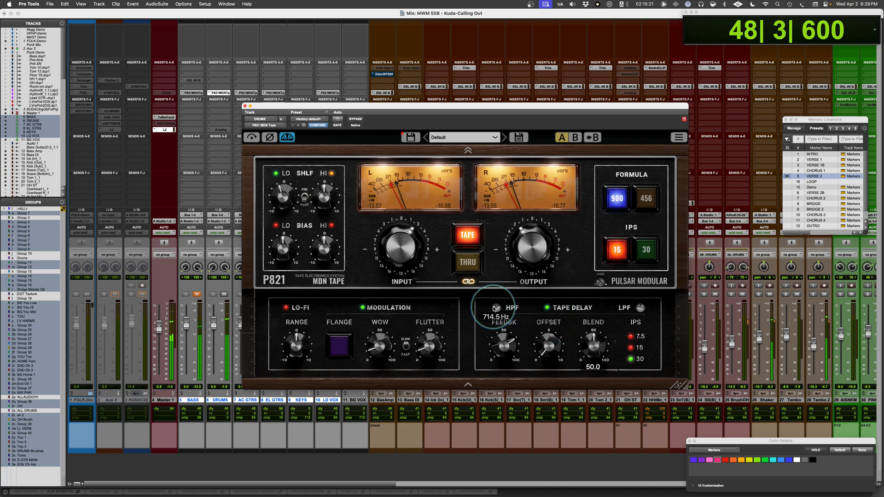
drag(494, 309, 494, 308)
click(631, 337)
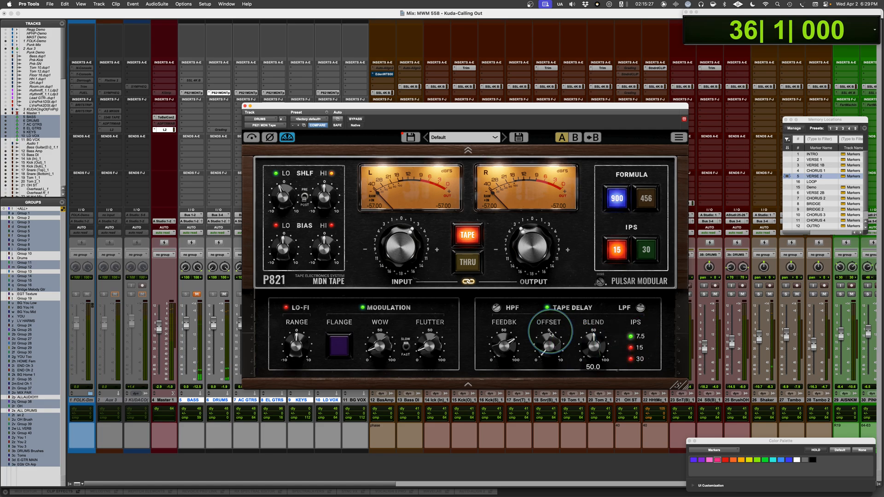
Readjust the delay feedback, sweep the delay offset and return it to 0.00 during playback, and stop playback
drag(507, 348, 507, 343)
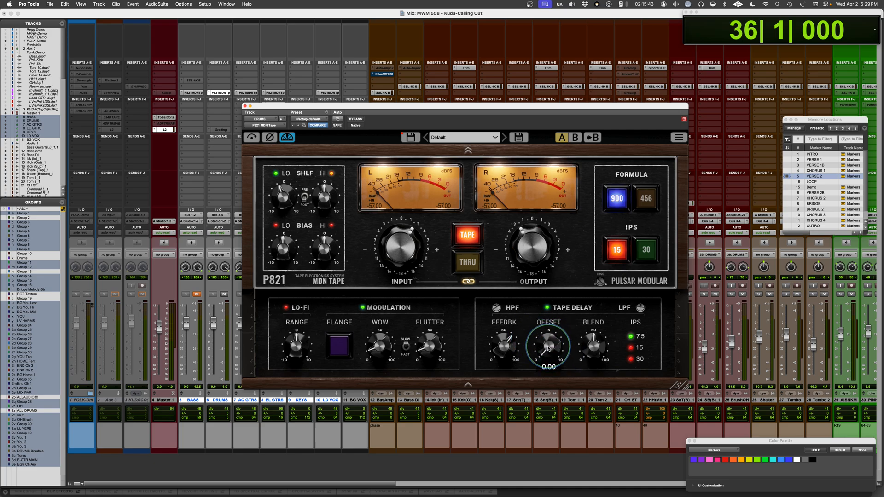
drag(549, 349, 540, 397)
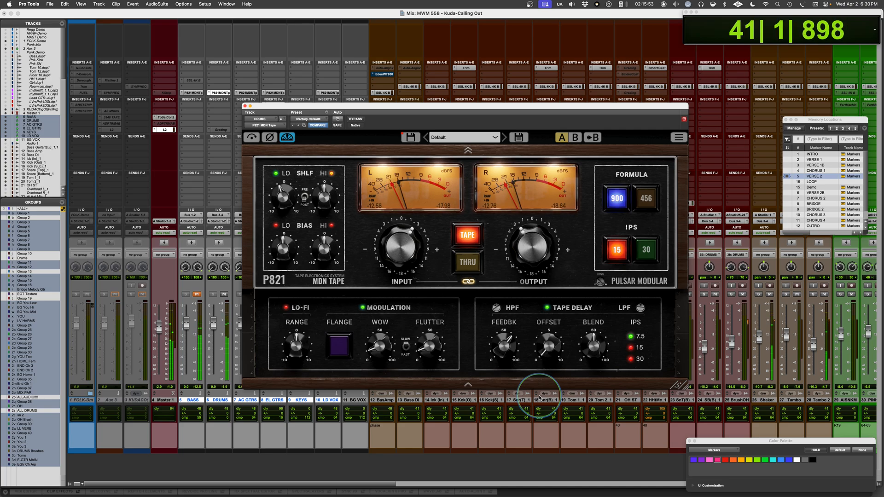
mouse_move(498, 310)
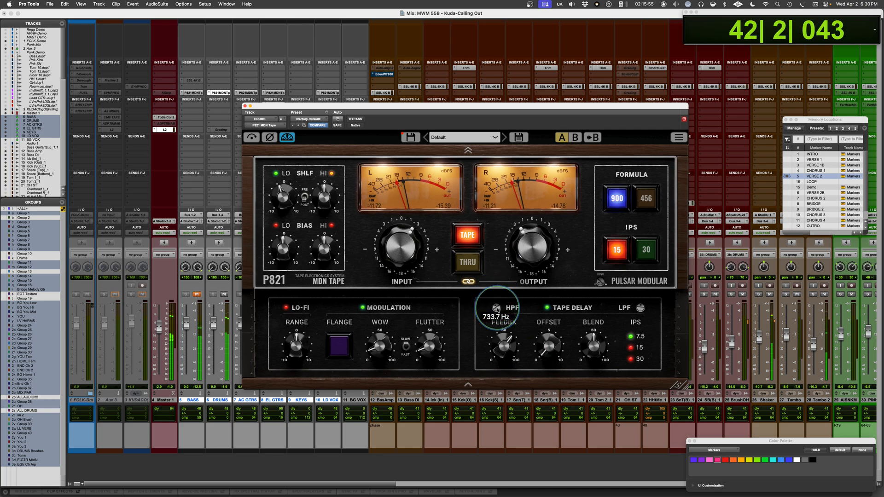
key(space)
Reset the delay's high-pass filter to 1.0 Hz and low-pass to 21.0 kHz, and switch off the tape delay
drag(497, 310, 483, 381)
drag(641, 309, 647, 278)
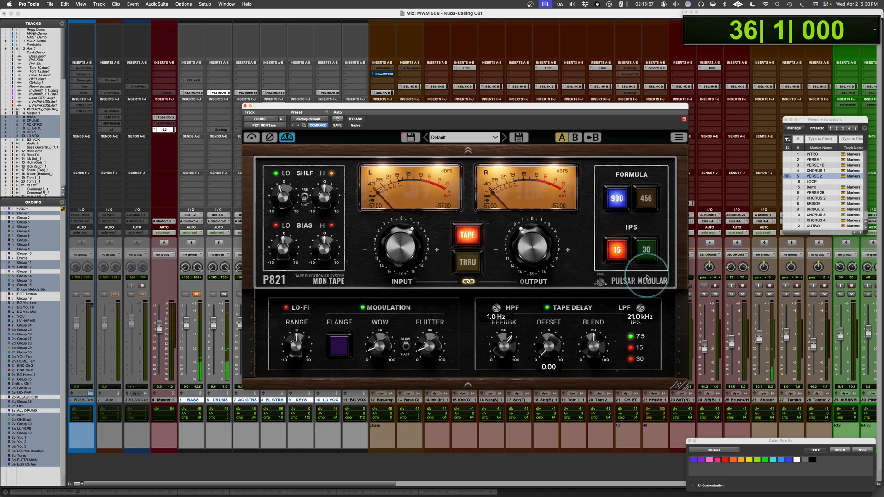
click(548, 307)
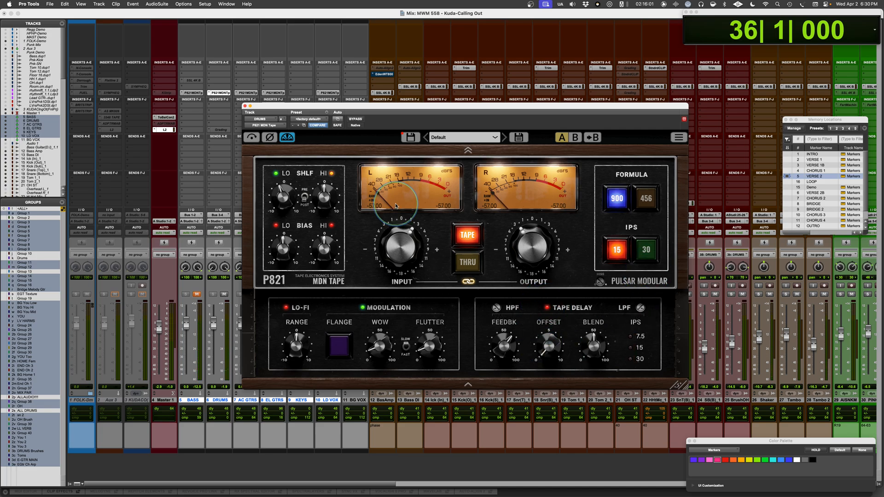
Switch off both shelf bands, move the plug-in window higher over the mixer, and set the tape speed to 30 IPS
drag(544, 107, 555, 111)
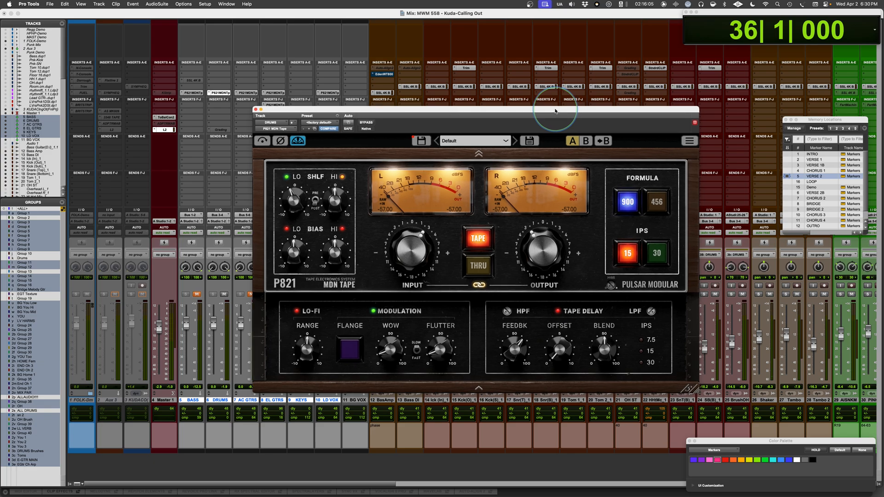
click(288, 180)
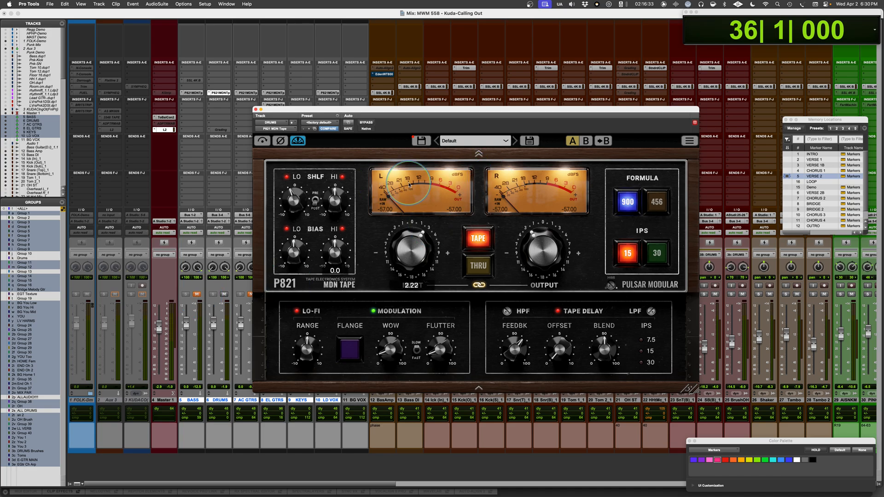
drag(421, 110, 400, 70)
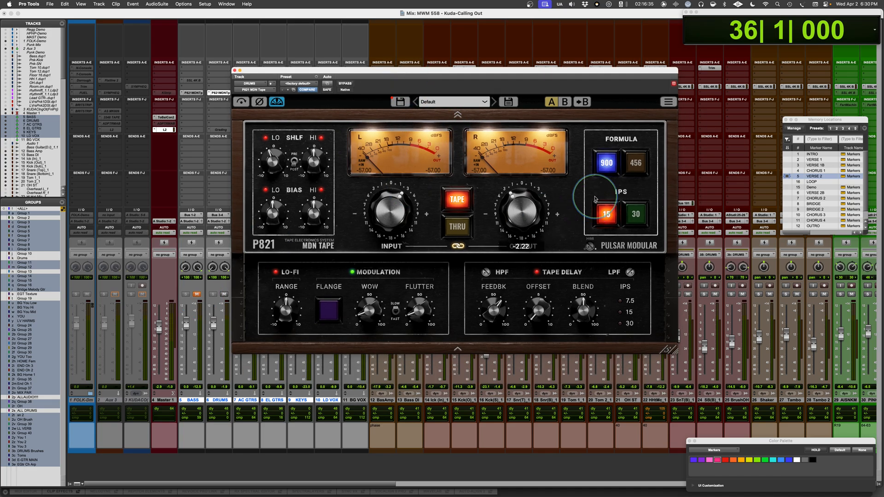
click(636, 215)
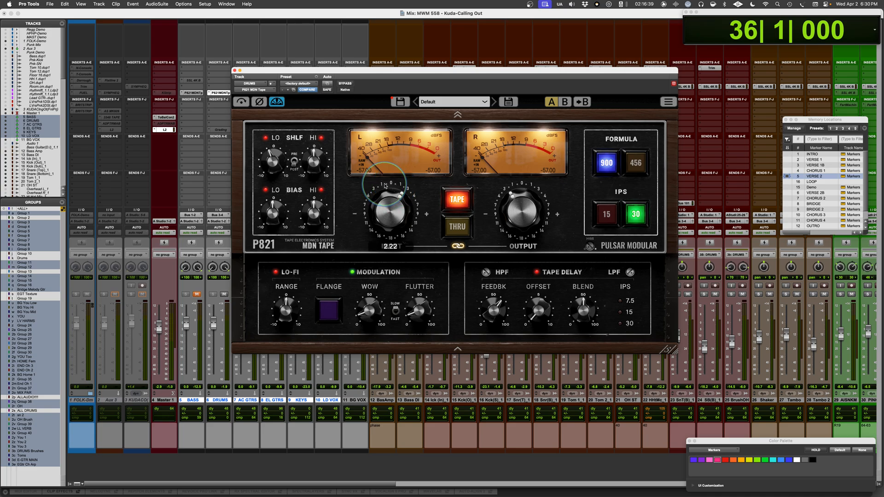
Play the drums, try a high shelf boost of 1.44 and reset it, and set high bias to 1.7 and low bias to 2.6
key(space)
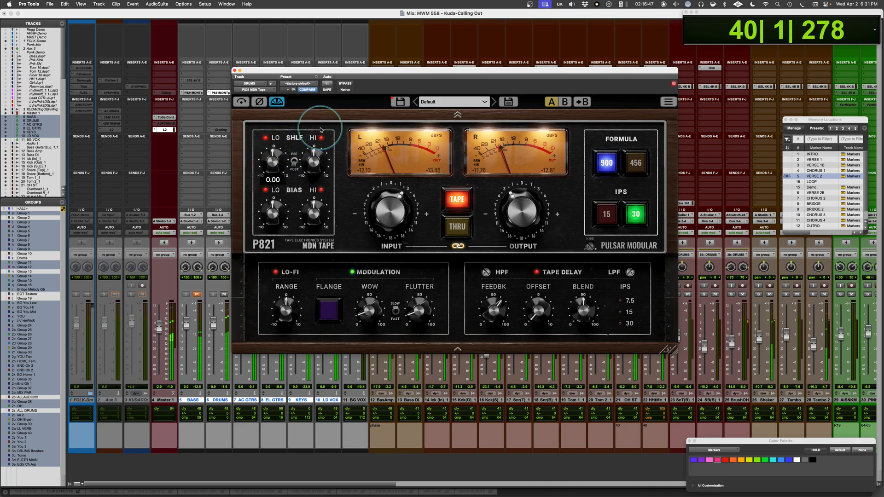
drag(314, 165, 315, 159)
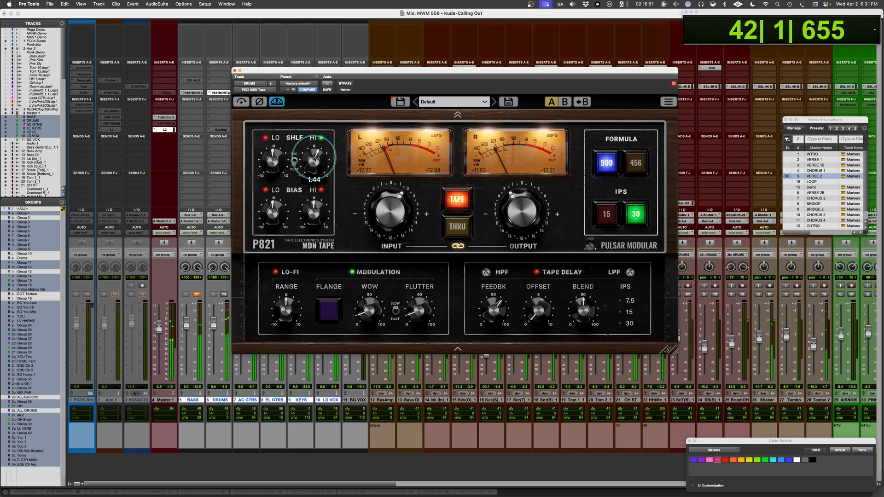
alt+click(312, 163)
drag(310, 212, 271, 215)
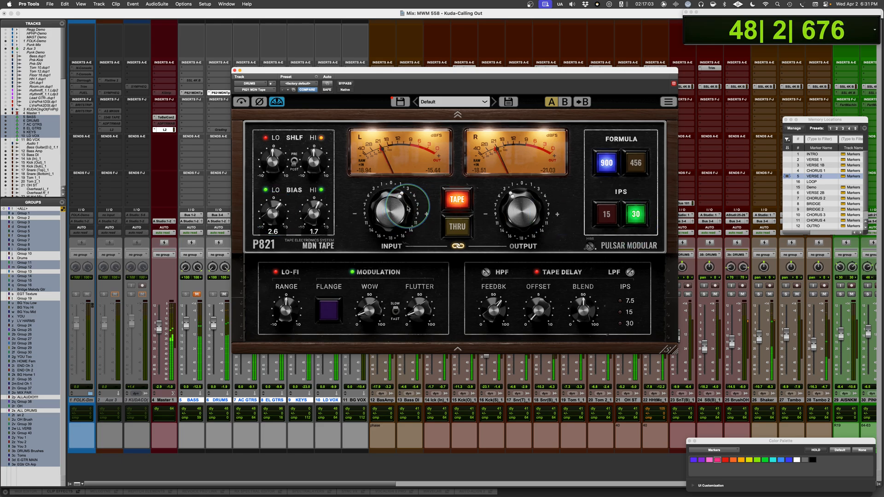
key(space)
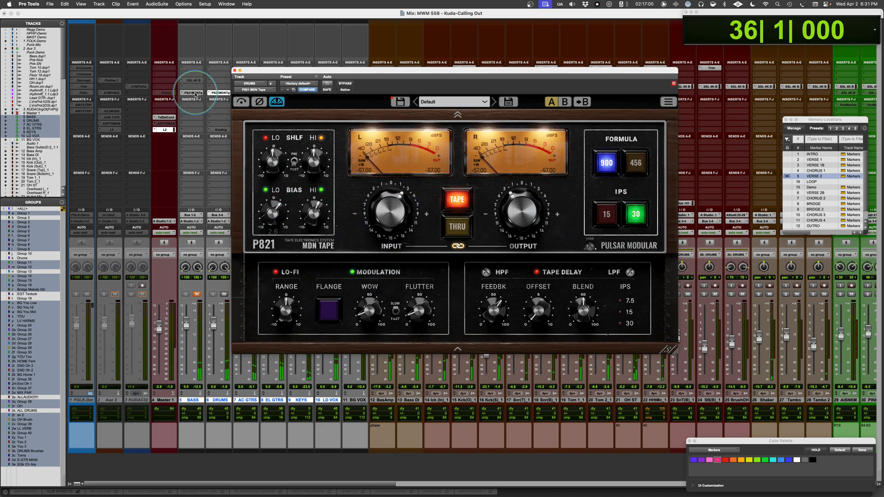
Open the P821 MDN Tape plug-in on the BASS track, unmute the track, and start playback
click(193, 92)
click(196, 294)
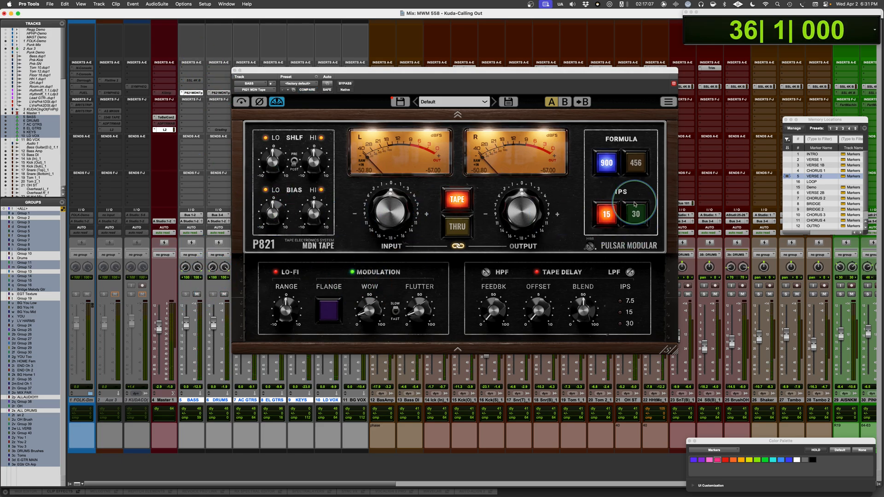
key(space)
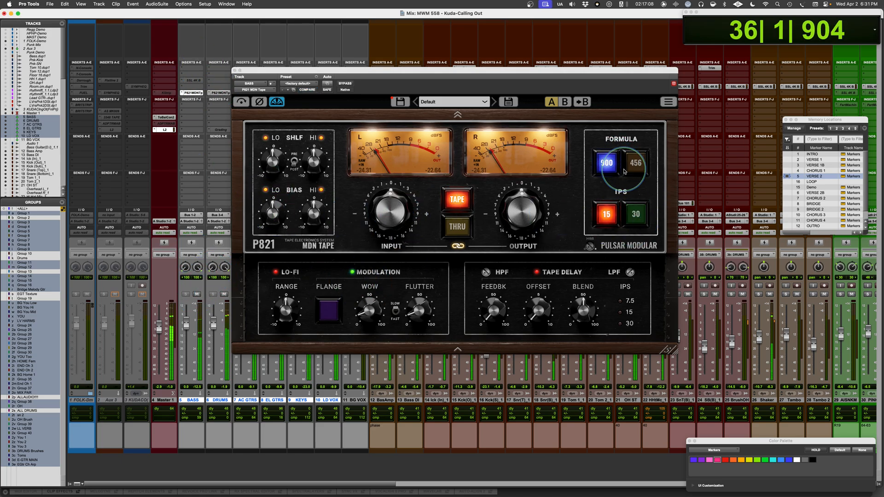
Keep the bass at 15 IPS, raise its low bias, set the high bias to 4.4, and raise the input to 6.06
click(618, 224)
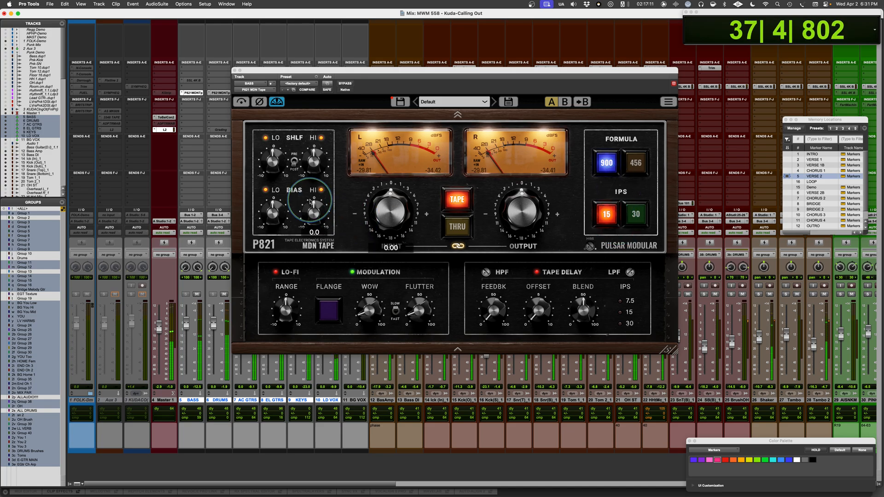
drag(286, 213, 315, 204)
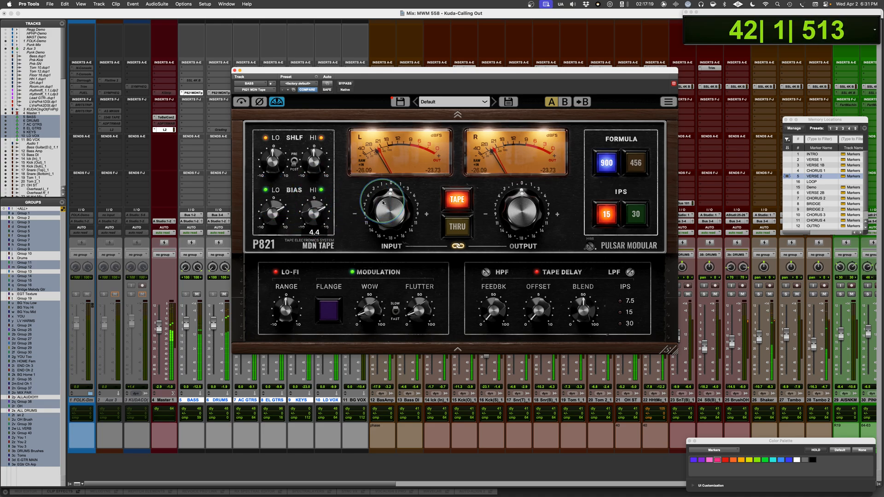
drag(391, 211, 392, 197)
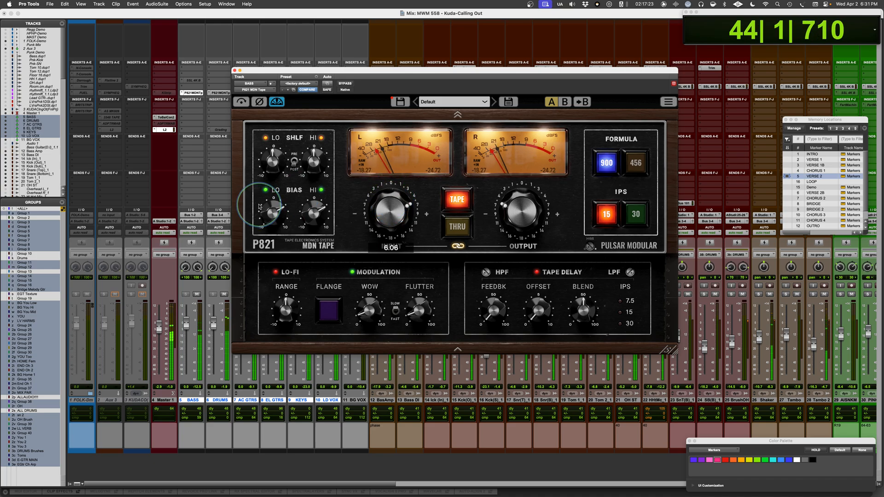
Boost the bass high shelf to 1.78, then audition formula 456 and 30 IPS before returning to formula 900 at 15 IPS
drag(312, 168, 312, 158)
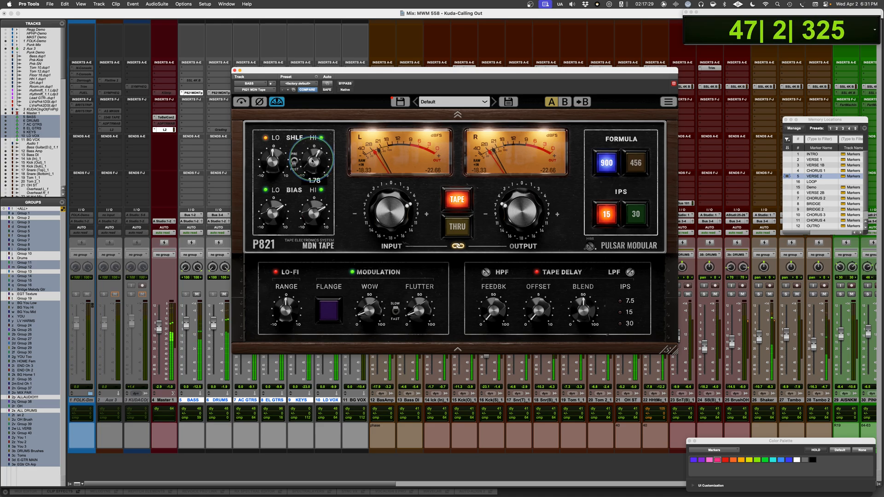
click(631, 162)
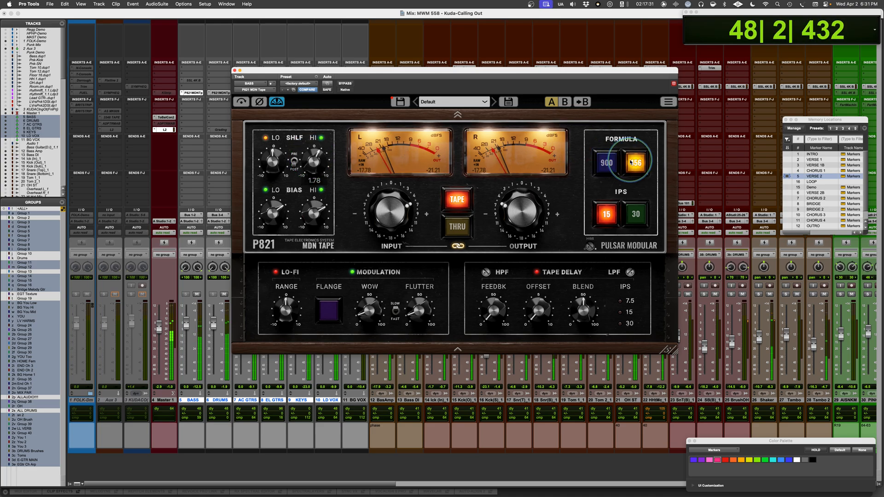
click(607, 162)
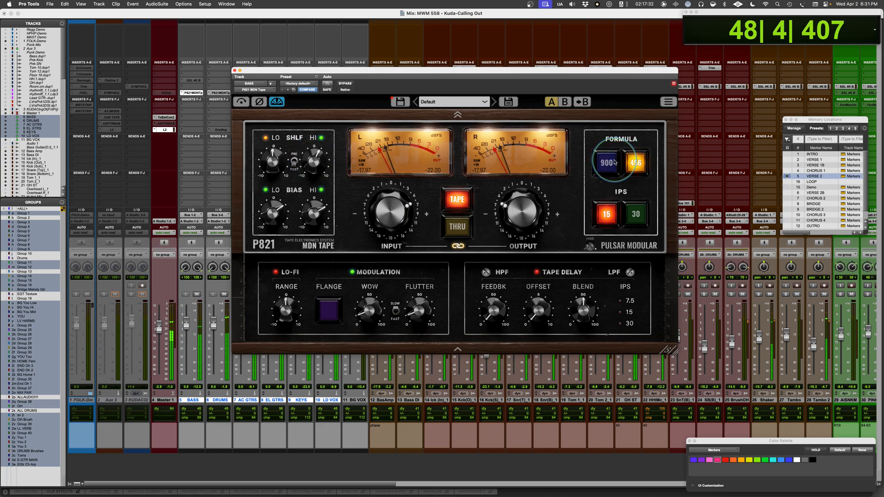
click(637, 216)
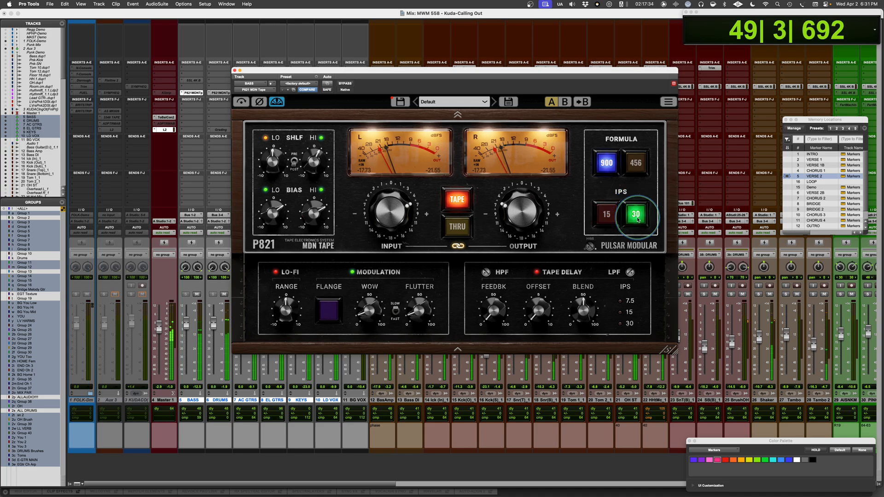
click(611, 216)
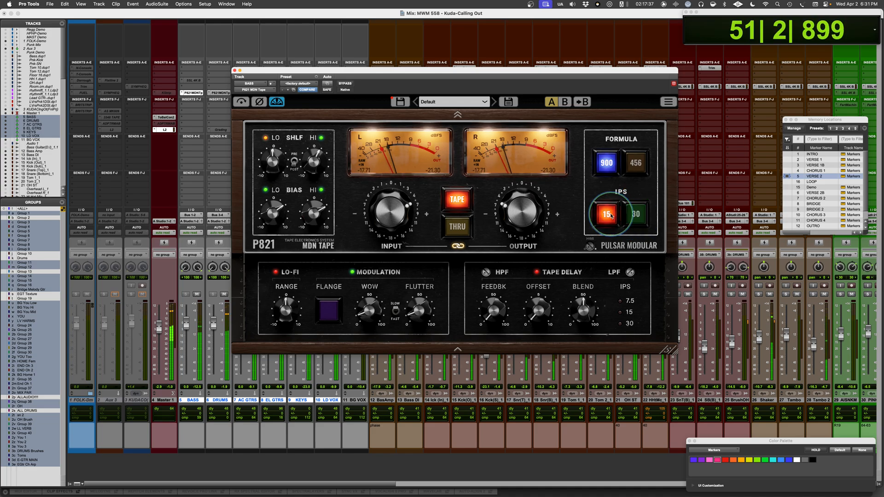
Unmute AC GTRS and set its tape plug-in to formula 456 at 30 IPS, raised low bias, high bias 2.1 and input 4.33
drag(419, 71, 491, 71)
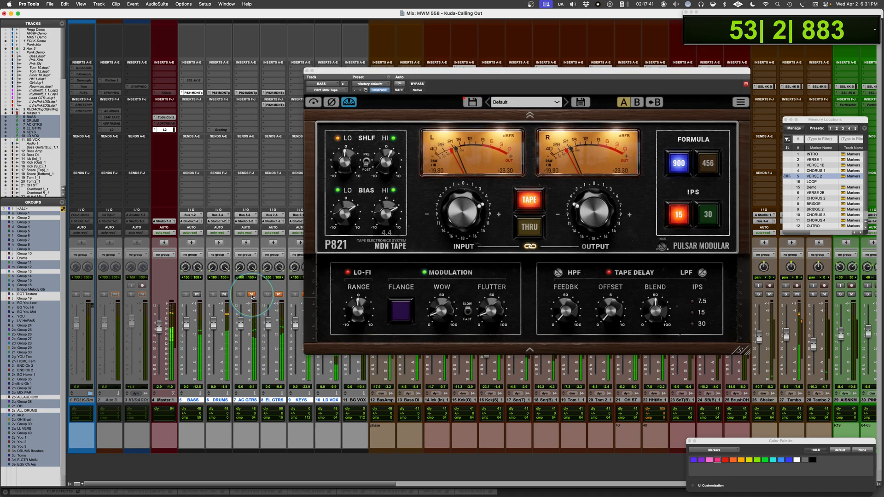
click(247, 93)
click(708, 163)
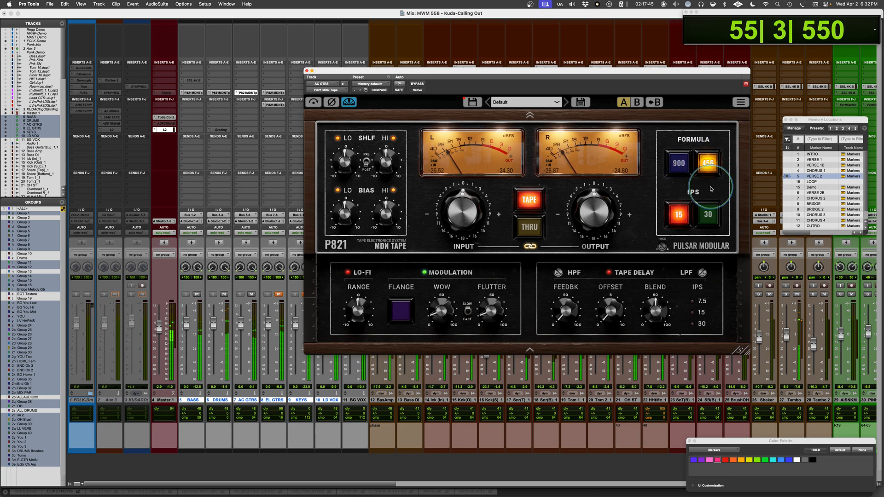
click(708, 215)
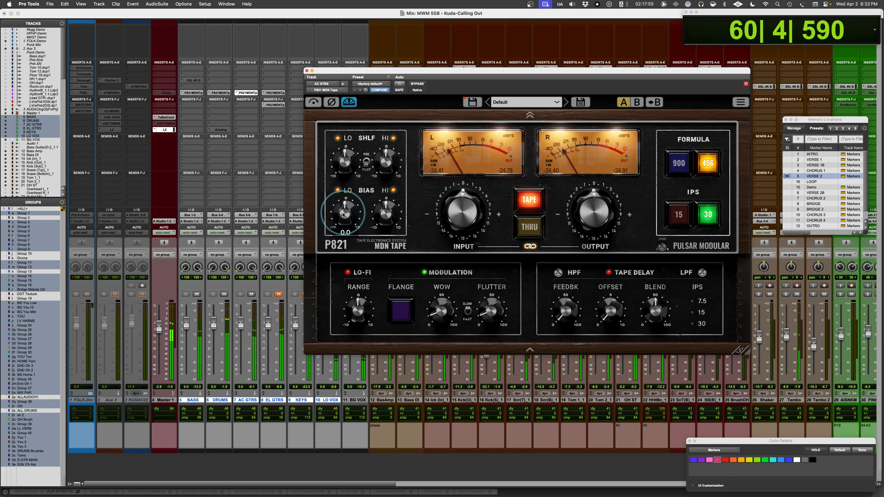
drag(343, 215, 387, 208)
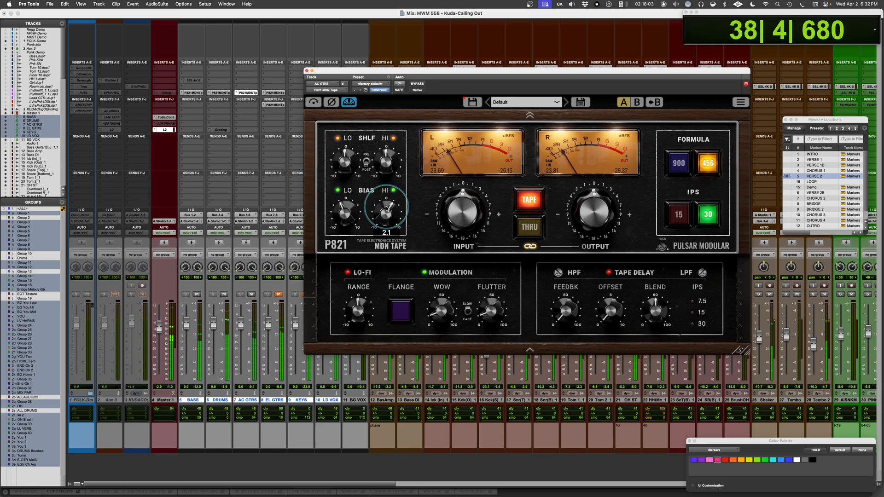
drag(459, 212, 459, 203)
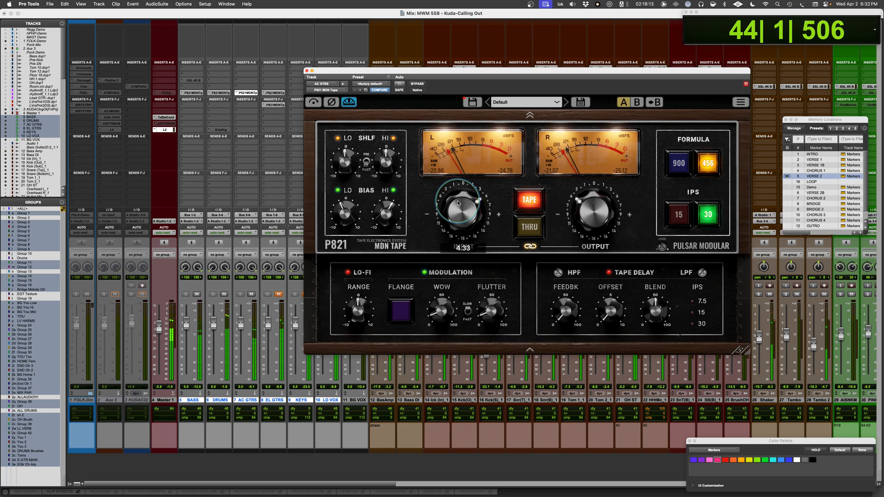
Unmute EL GTRS, open its tape plug-in, choose formula 456, and raise the input
click(280, 294)
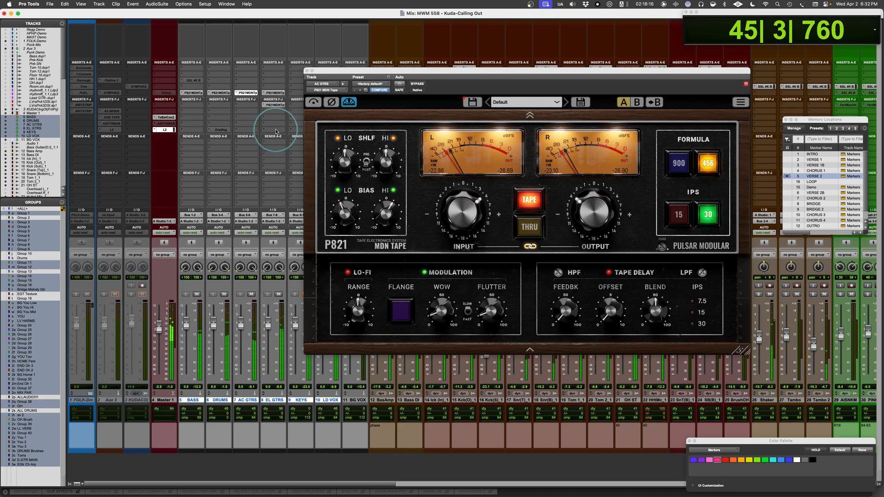
click(280, 96)
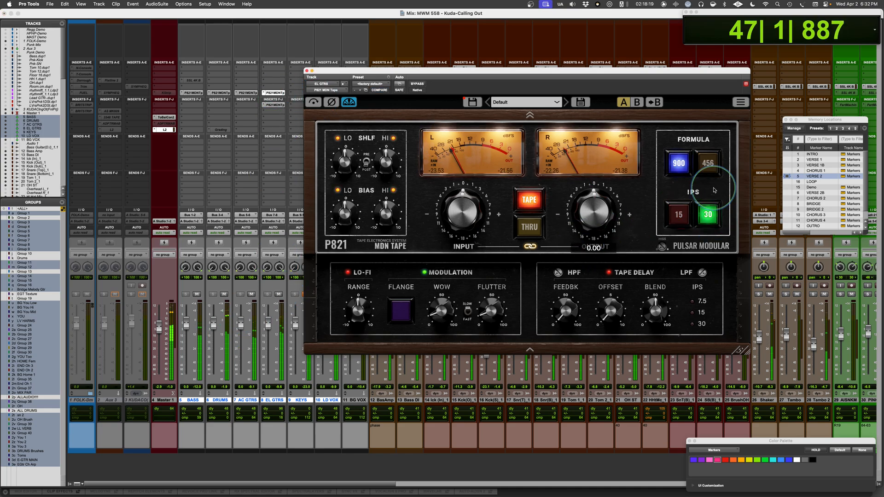
click(712, 162)
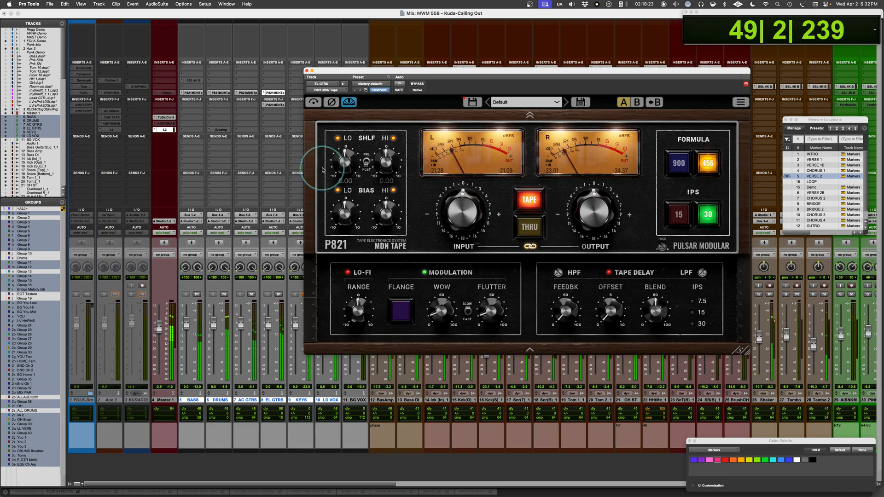
drag(460, 203, 457, 188)
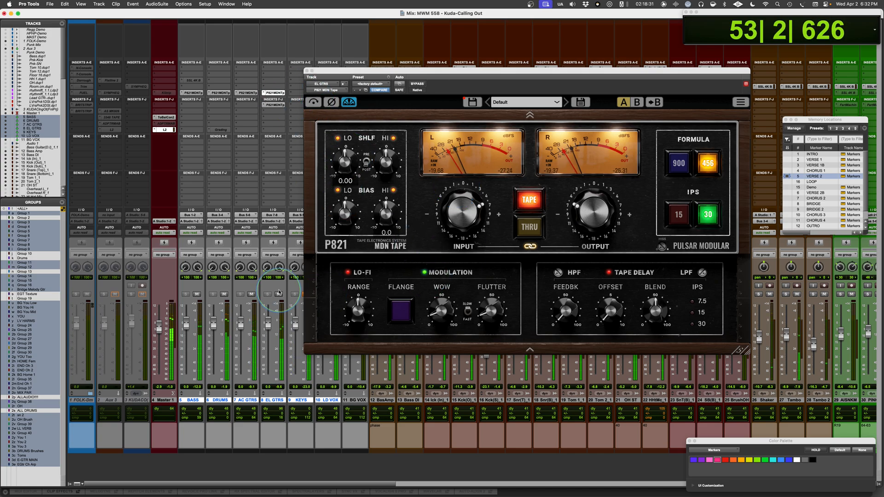
Bypass the tape plug-ins on the buses and re-enable them to compare the sound
key(shift+2)
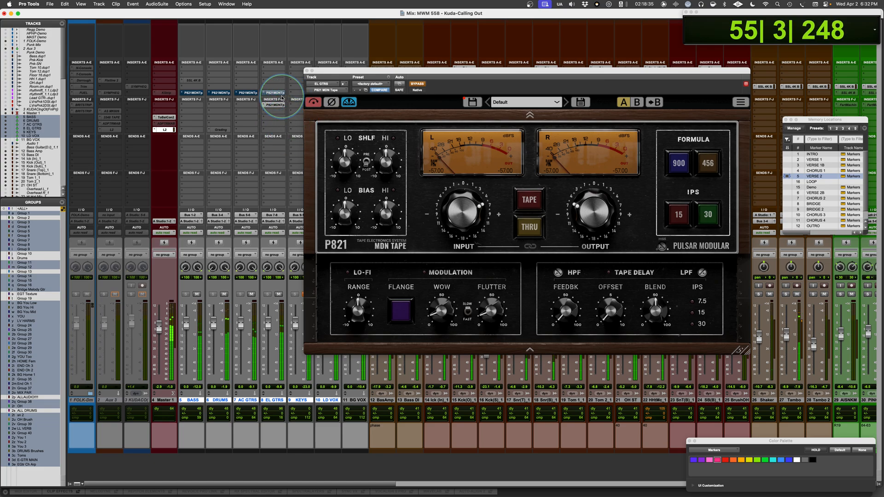
key(shift+2)
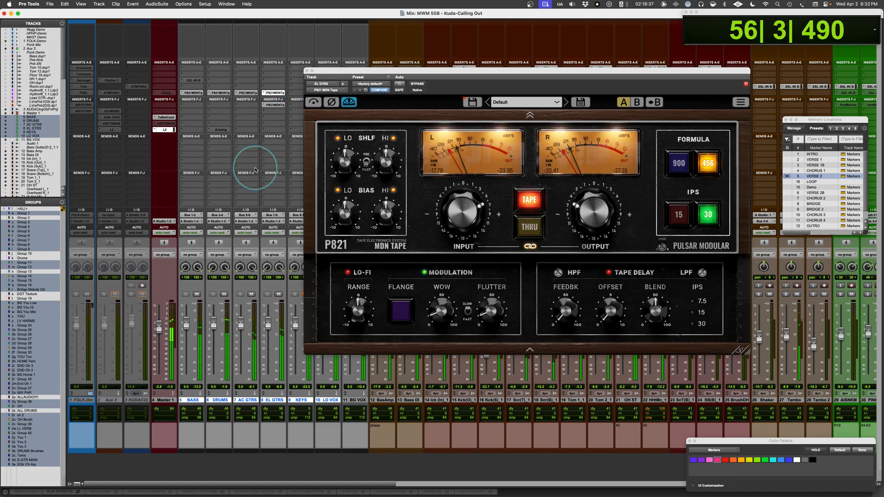
Open the tape plug-in on the LD VOX track and isolate the lead vocal by muting the other buses
drag(369, 70, 422, 69)
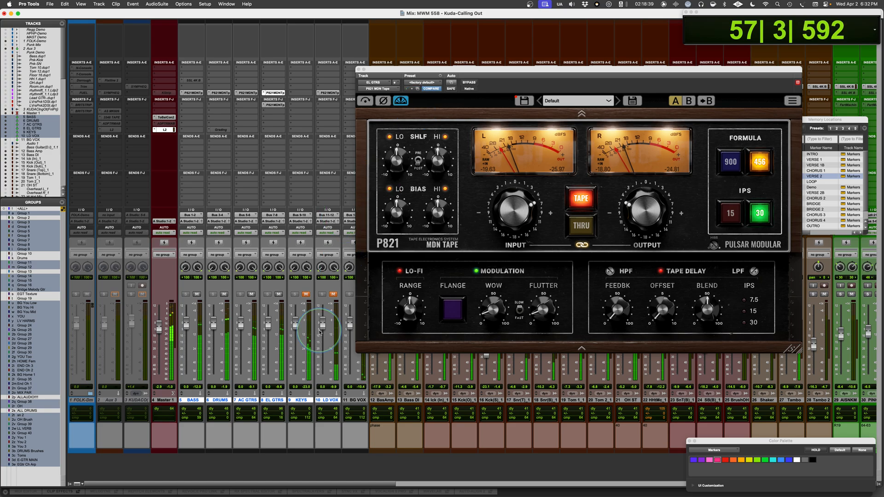
click(333, 294)
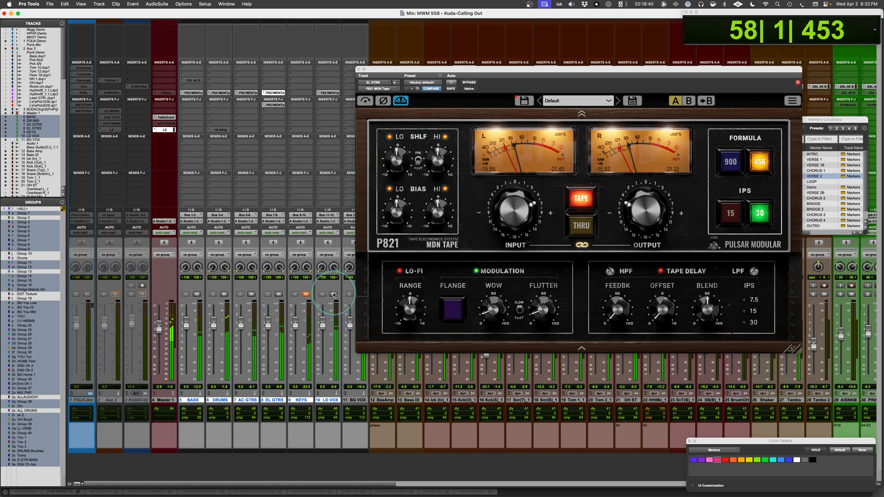
click(330, 93)
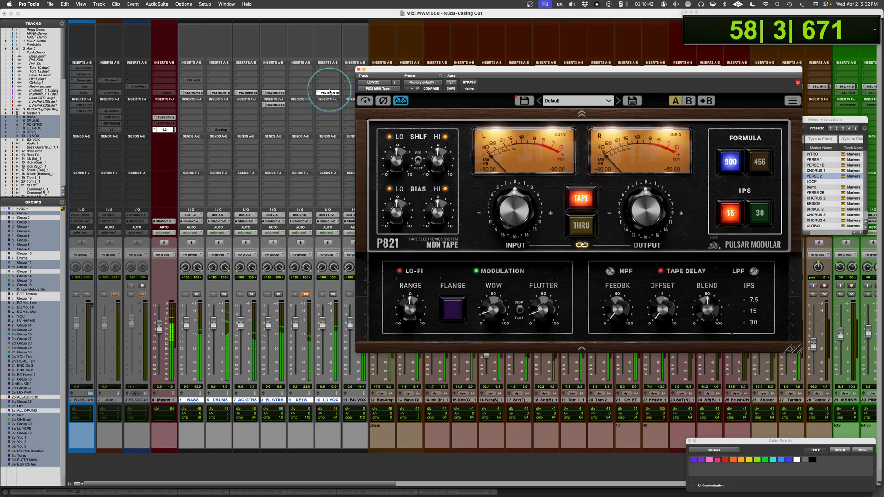
click(279, 295)
click(333, 295)
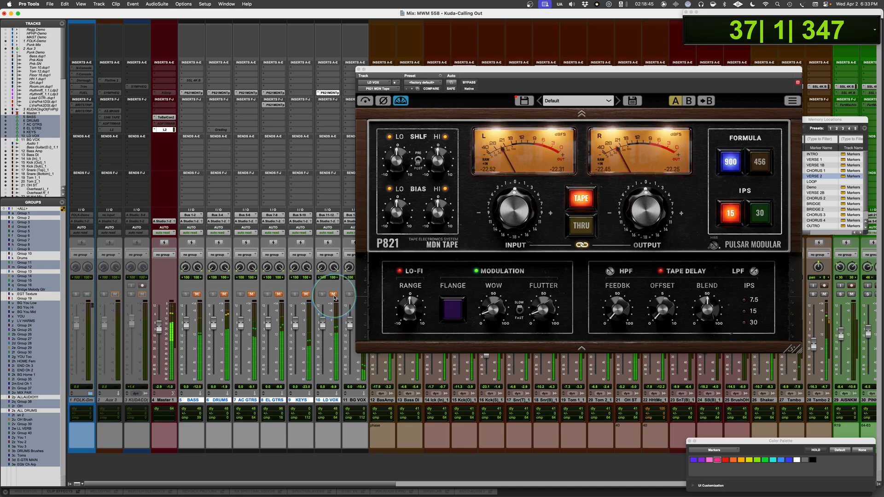
click(333, 295)
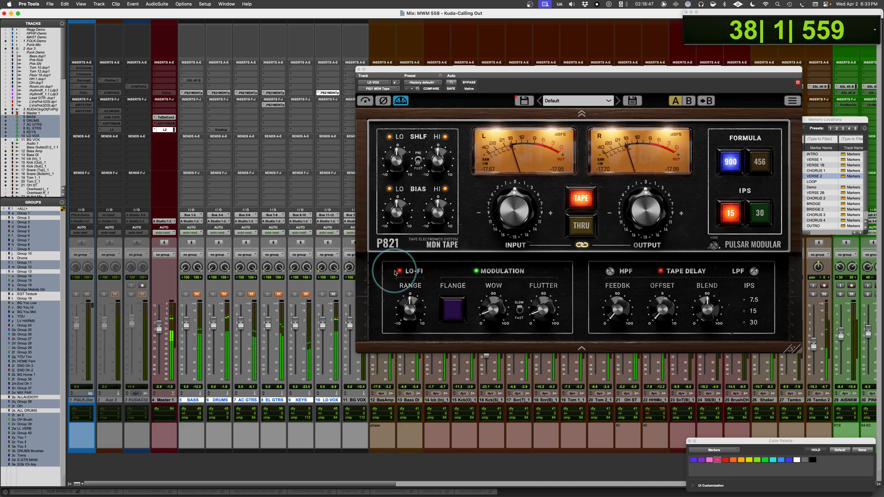
Stop playback and mute the three harmony vocal tracks, 55 to 57, beside the lead vocal track
mouse_move(448, 173)
mouse_move(518, 215)
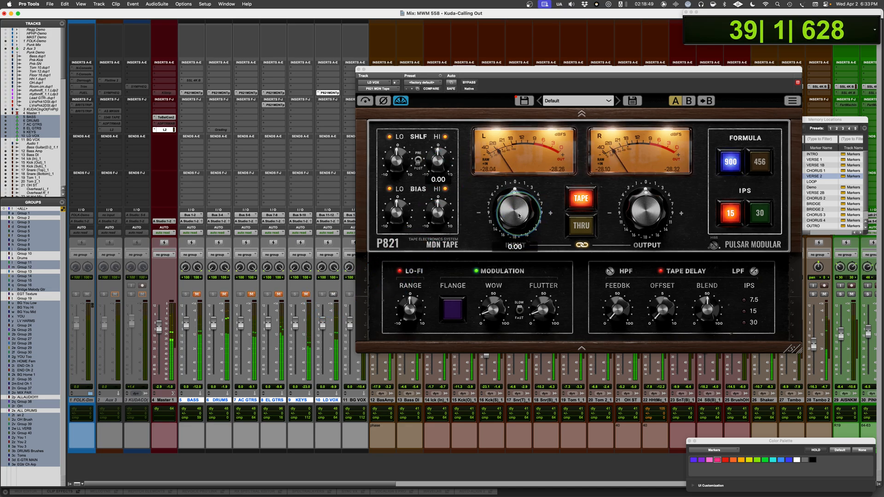
scroll(584, 454, right, 15)
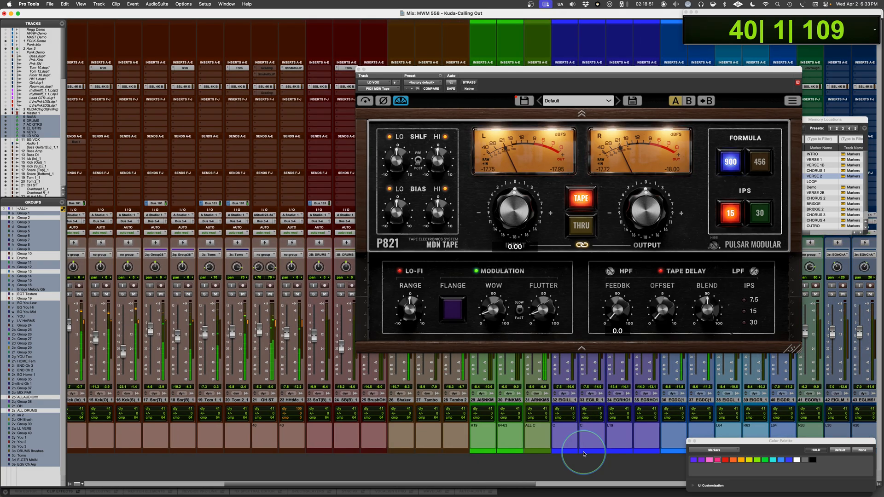
scroll(582, 454, right, 4)
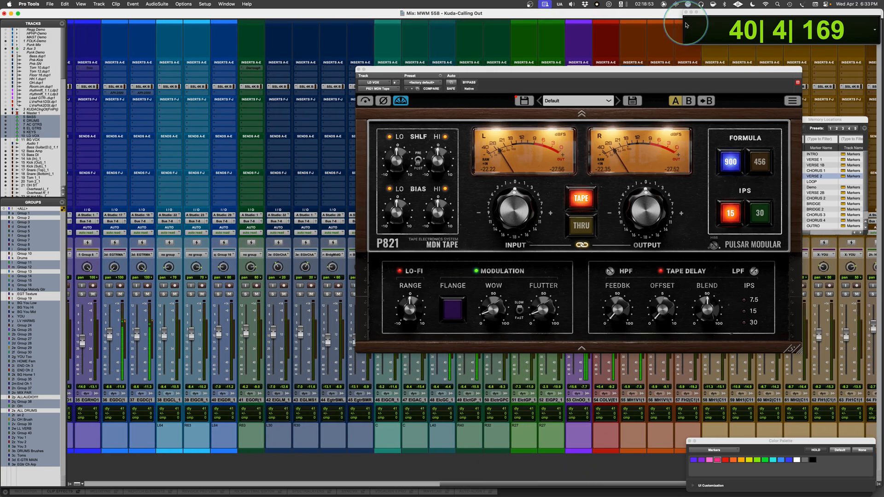
drag(668, 70, 445, 55)
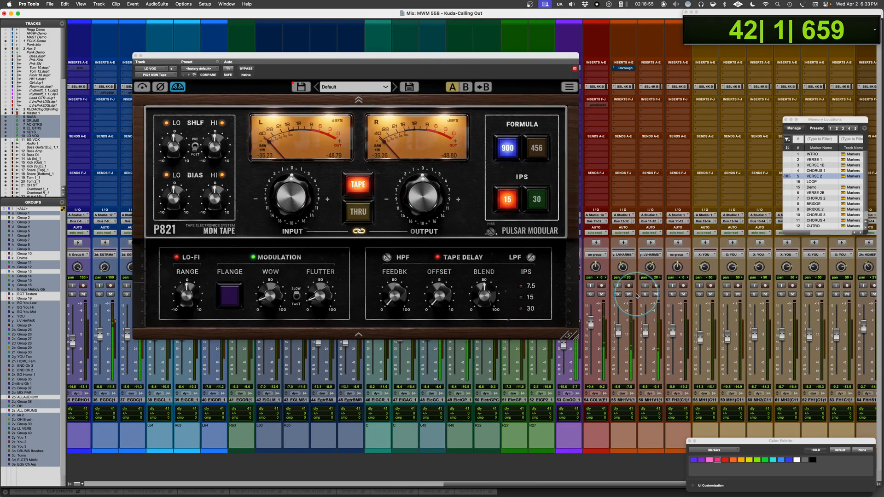
key(space)
drag(631, 297, 683, 295)
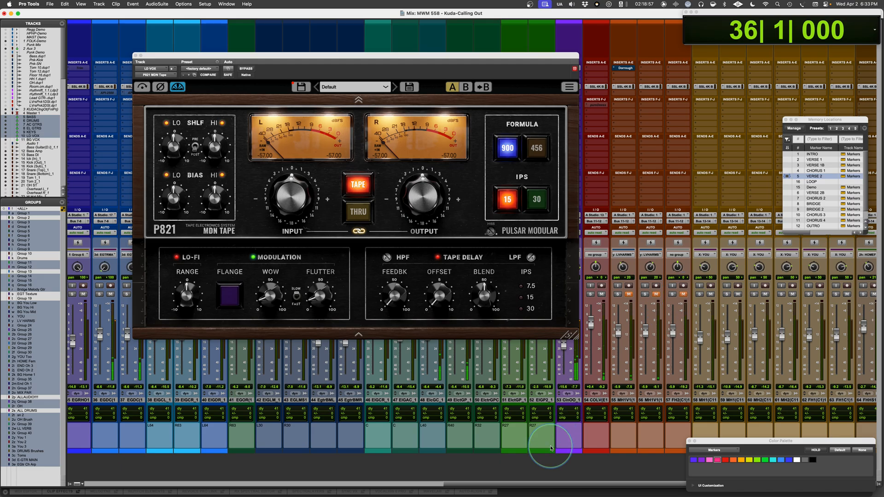
Play the isolated lead vocal, set its tape speed to 30 IPS, and audition formula 456 before returning to 900
scroll(550, 458, left, 1)
scroll(551, 458, left, 12)
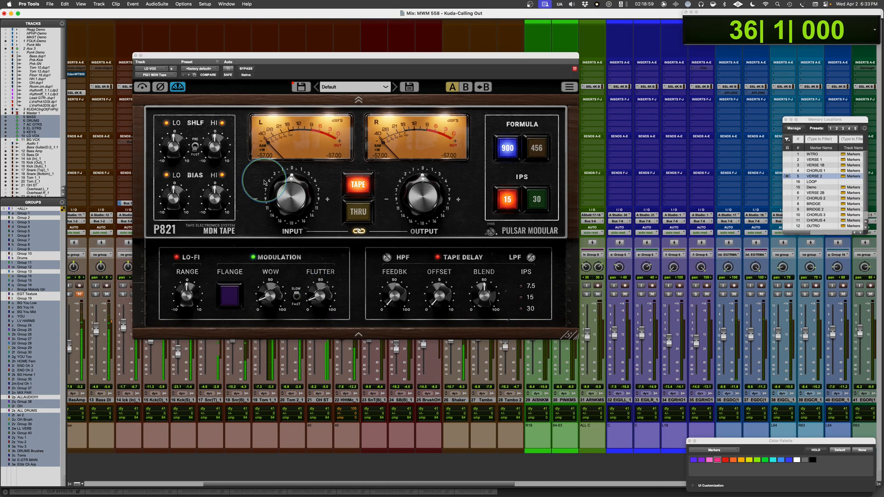
drag(248, 58, 409, 66)
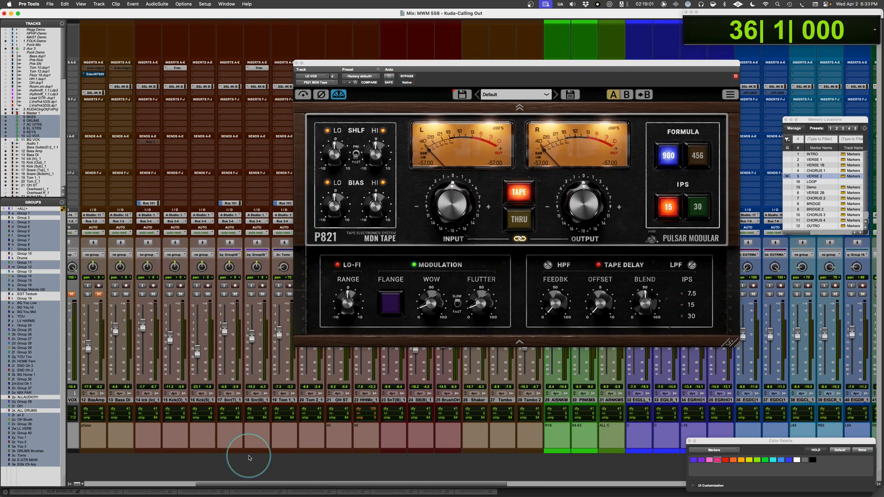
scroll(248, 457, left, 5)
scroll(249, 457, right, 3)
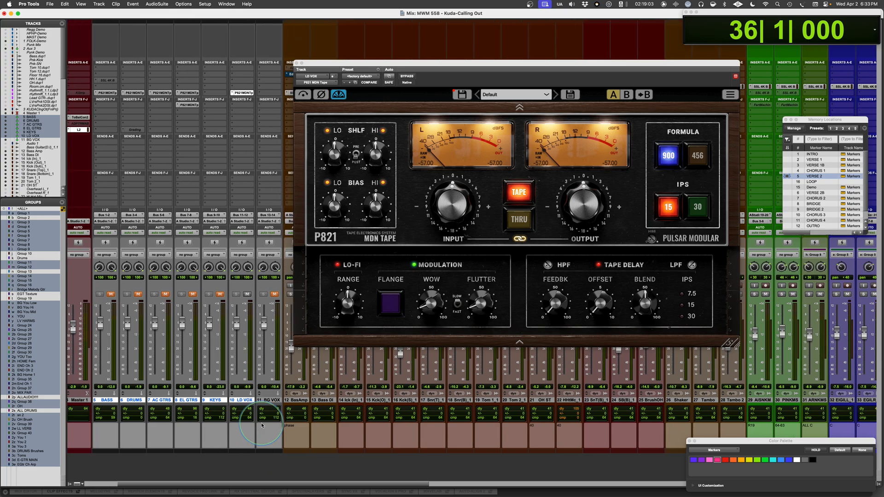
key(space)
click(698, 206)
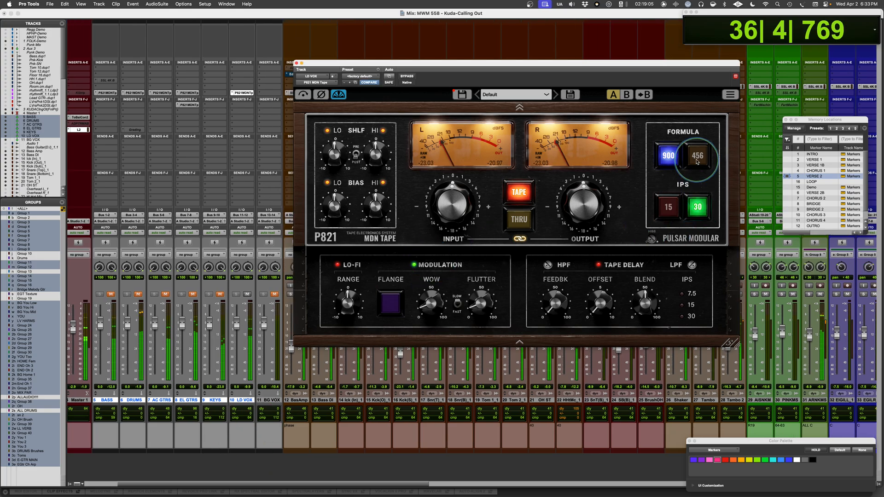
click(698, 159)
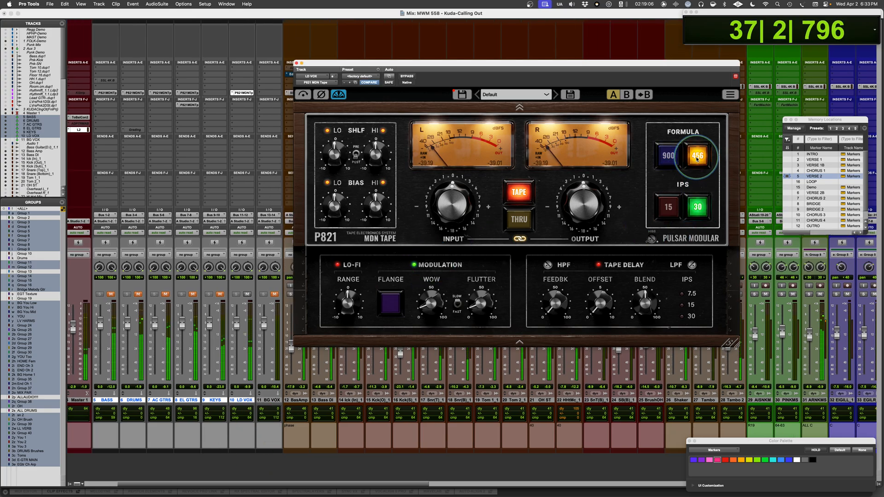
click(670, 158)
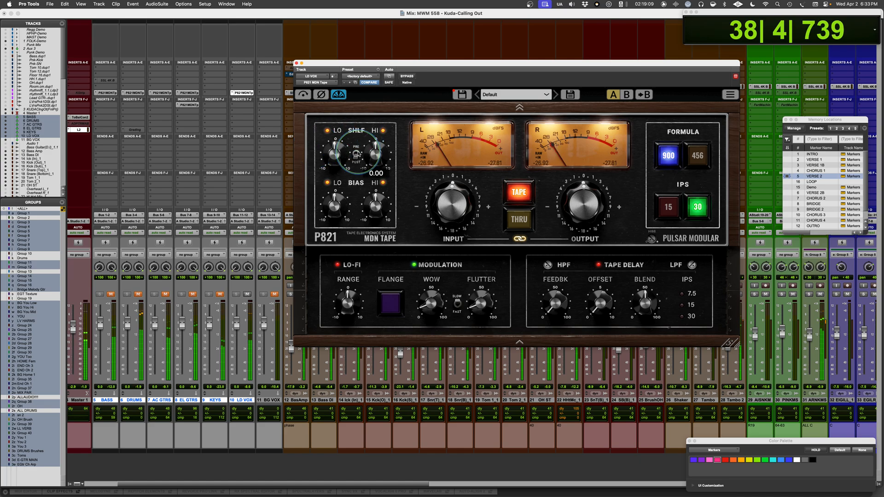
Boost the lead vocal's high shelf, reset its low shelf, and set low bias to 2.7 and high bias to 3.0
drag(376, 155, 337, 150)
alt+click(338, 152)
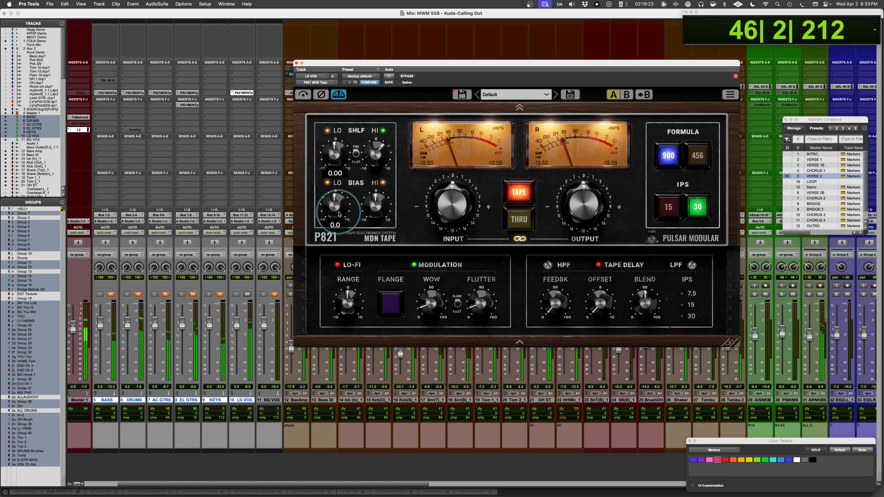
drag(339, 215, 331, 189)
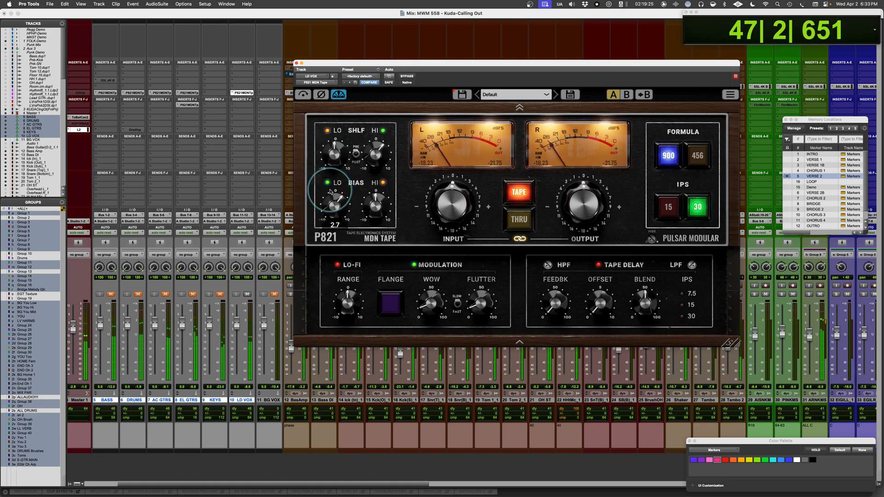
drag(330, 191, 377, 208)
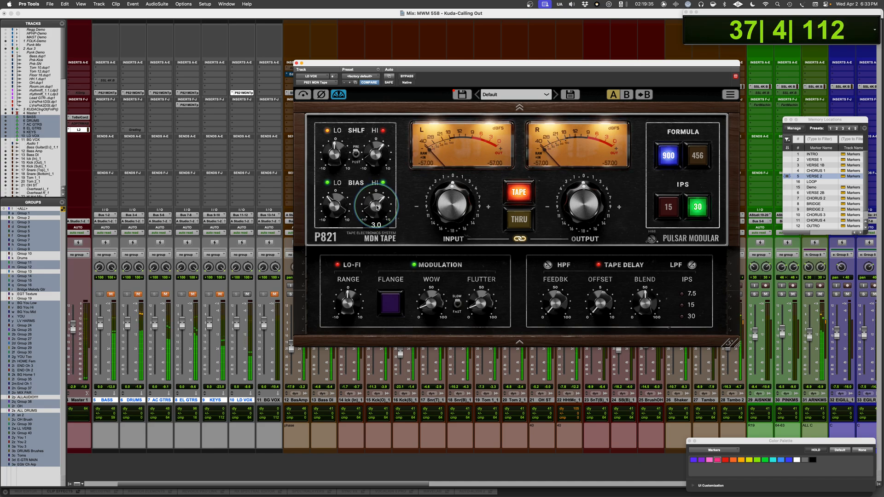
Set the lead vocal's low shelf to -1.09 and compare the tape sound against the thru mode and the bypassed plug-in
drag(334, 157, 333, 159)
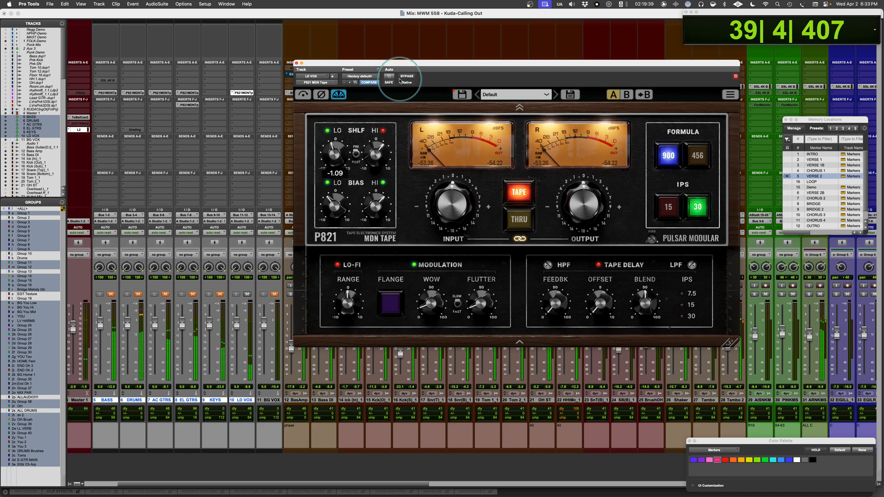
click(520, 220)
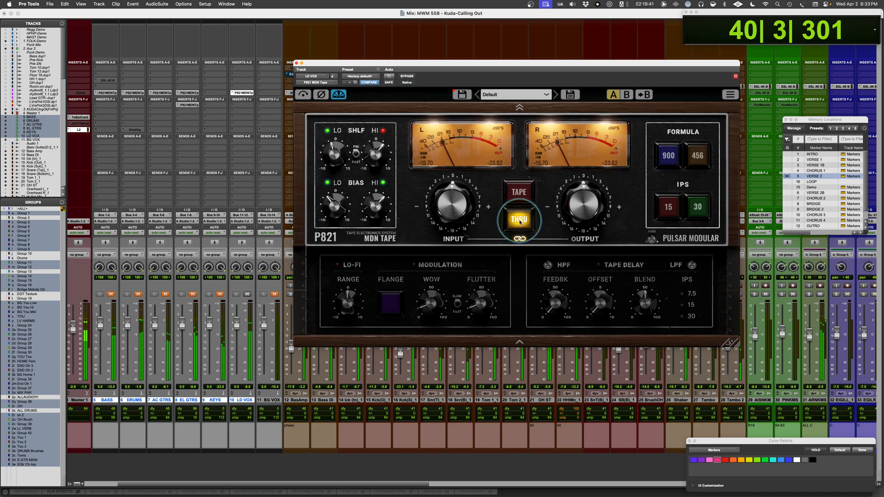
click(519, 193)
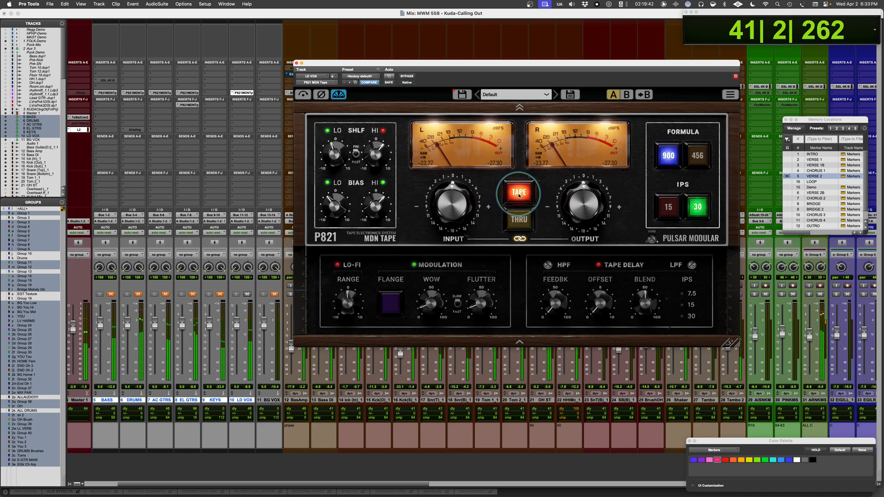
click(408, 78)
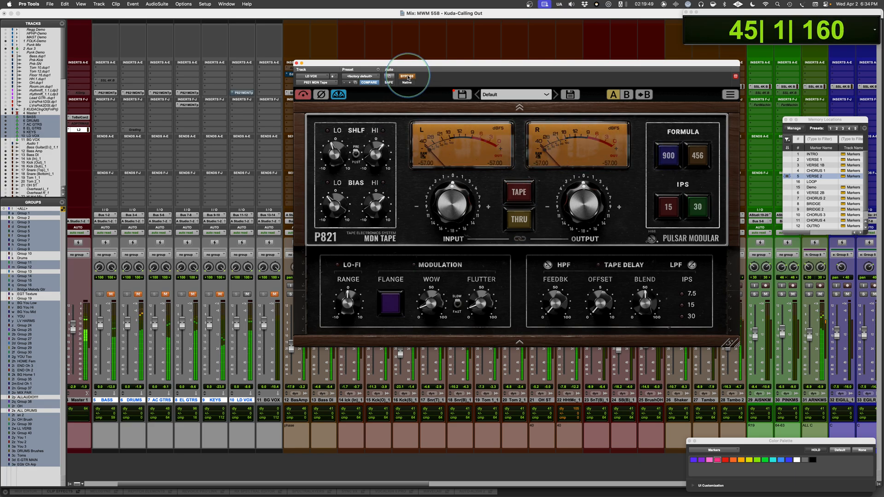
click(408, 77)
Raise the lead vocal's tape input to 5.03 and compare the driven sound with the plug-in bypassed
mouse_move(455, 207)
drag(455, 207, 457, 195)
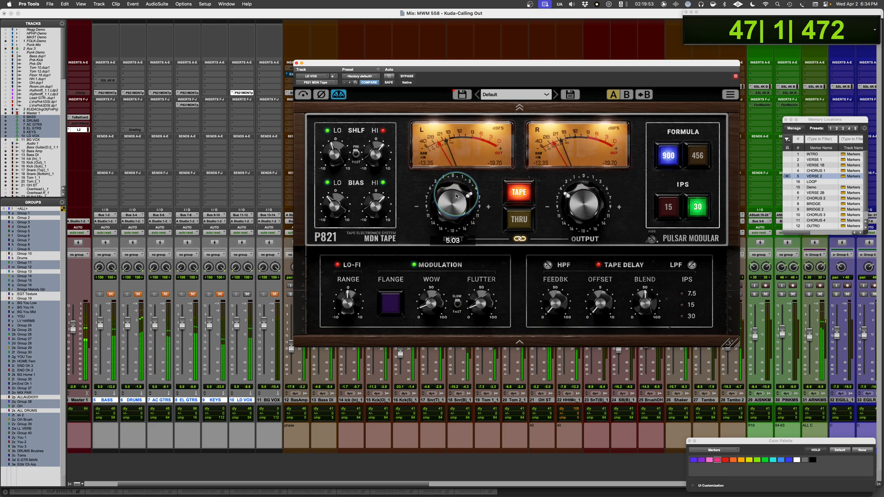
click(412, 77)
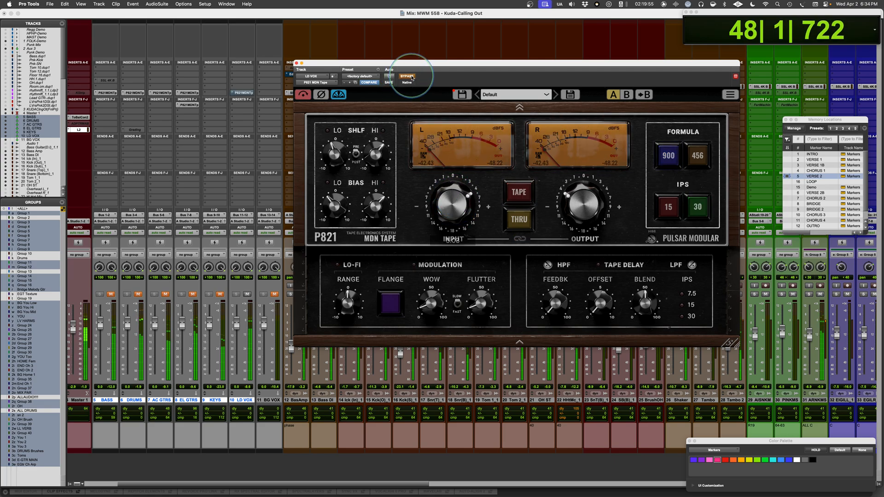
click(408, 78)
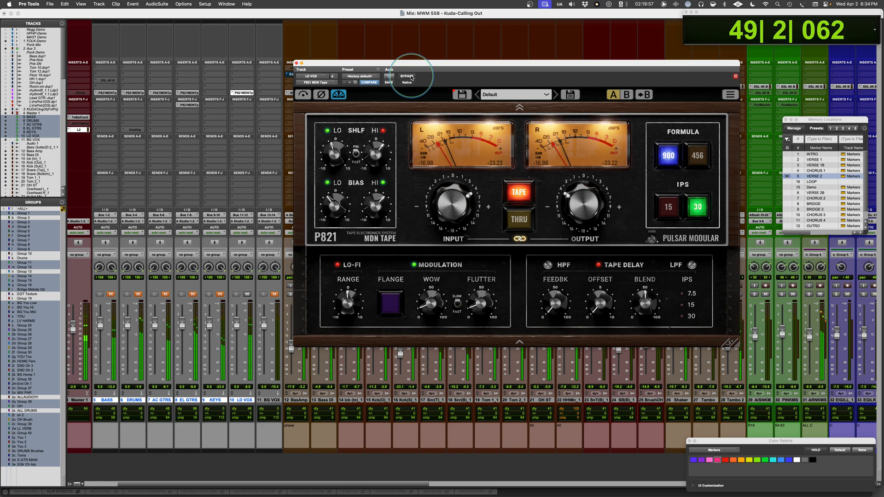
Stop playback, unmute the bass, drum and guitar buses while keeping KEYS muted, and replay VERSE 2 with the lead vocal
click(196, 428)
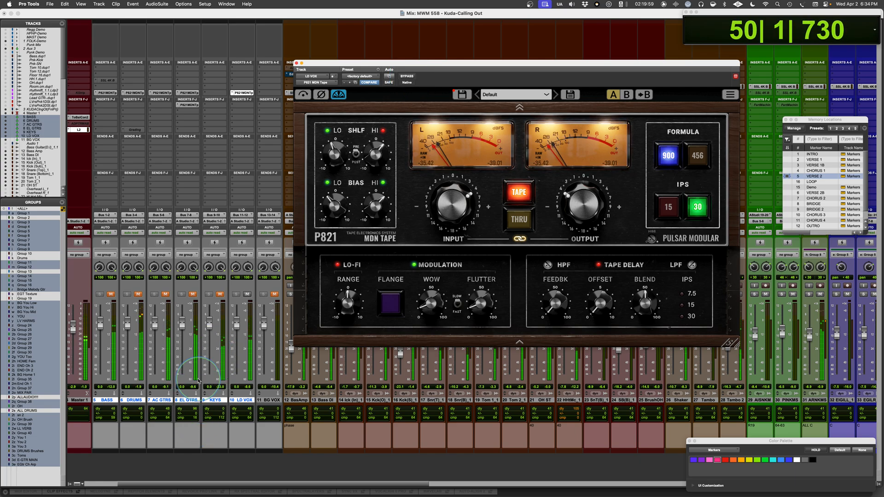
key(space)
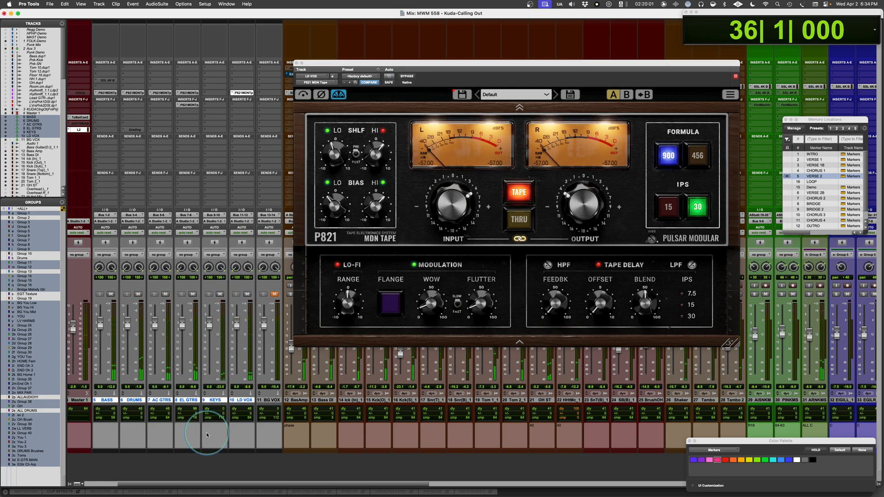
alt+shift+click(221, 294)
key(space)
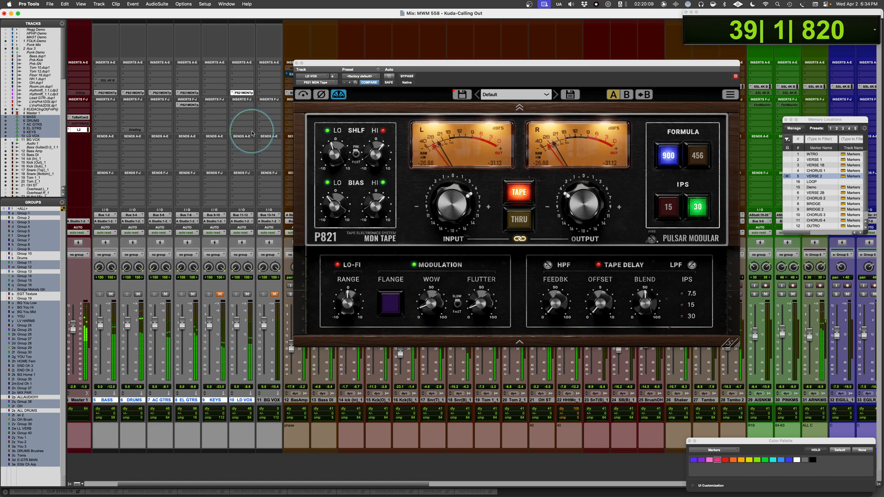
Compare the LD VOX tape plug-in bypassed and active within the full mix, leaving it active
super+click(244, 92)
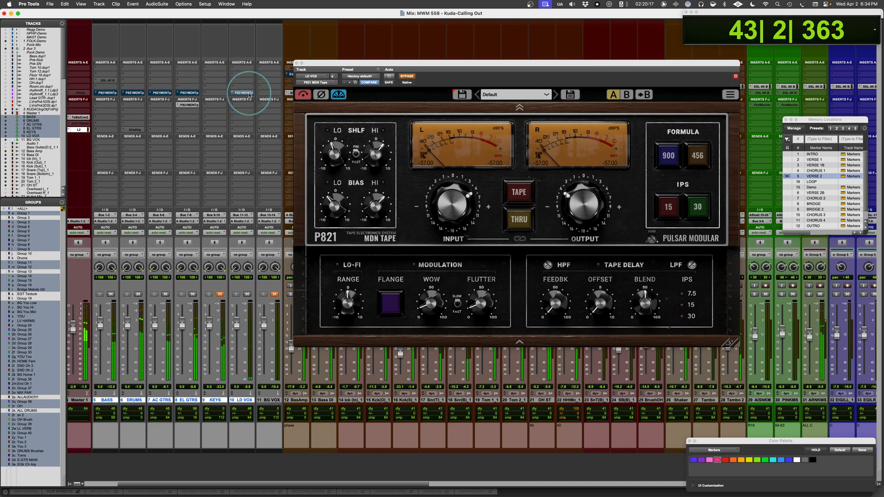
super+click(244, 93)
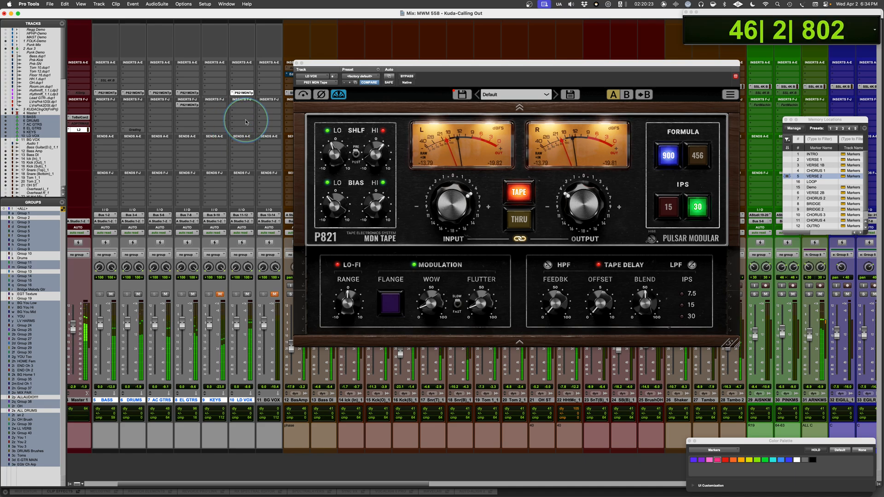
super+click(250, 93)
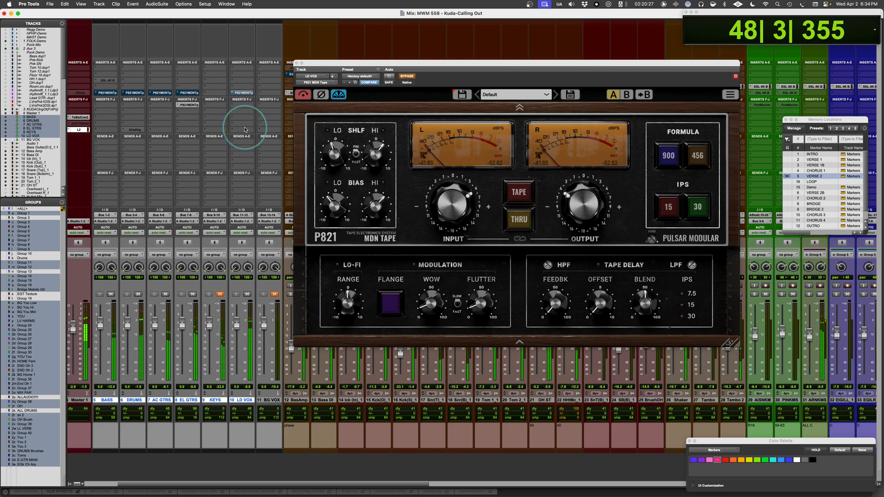
super+click(249, 93)
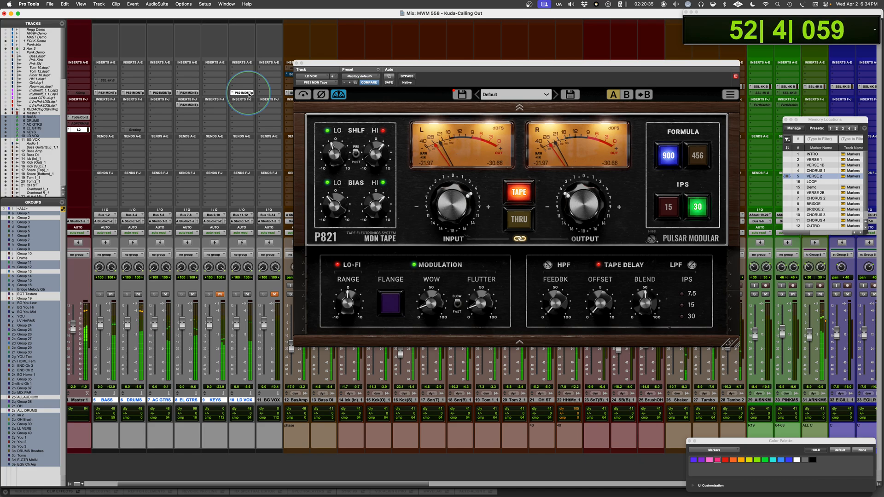
Stop playback, collapse the plug-in's lower section with lo-fi, modulation and tape delay, and expand it again
key(space)
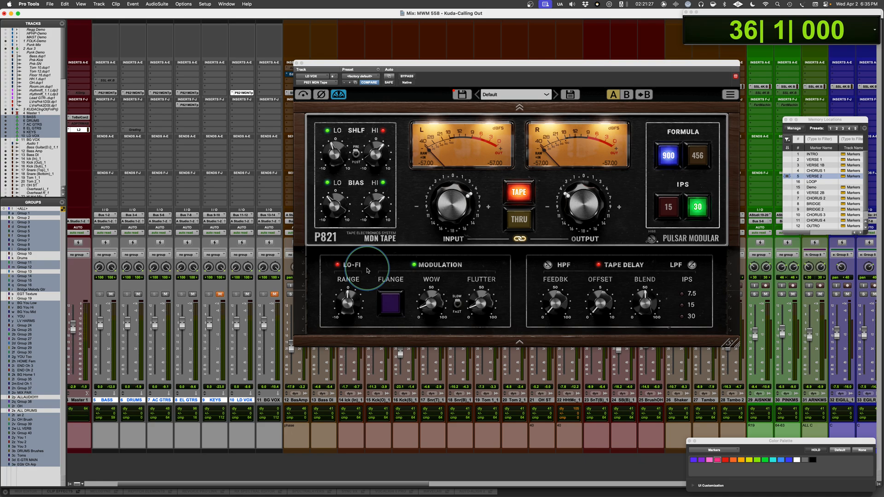
click(519, 343)
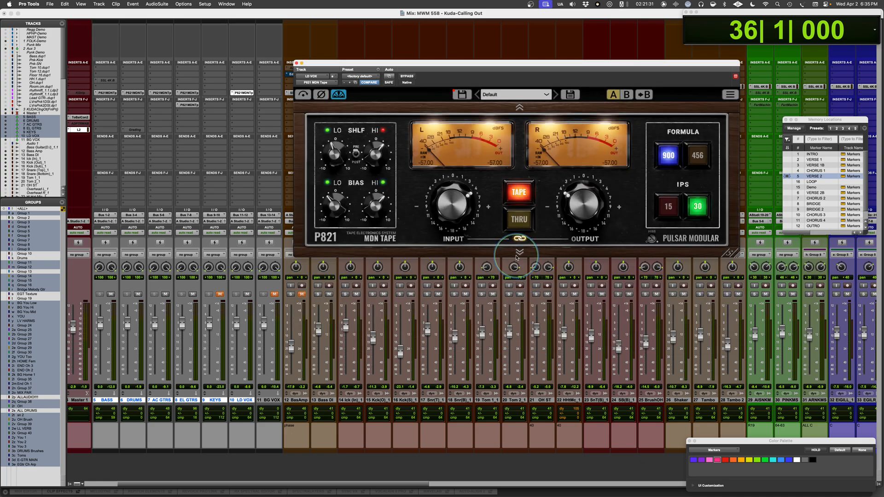
click(520, 252)
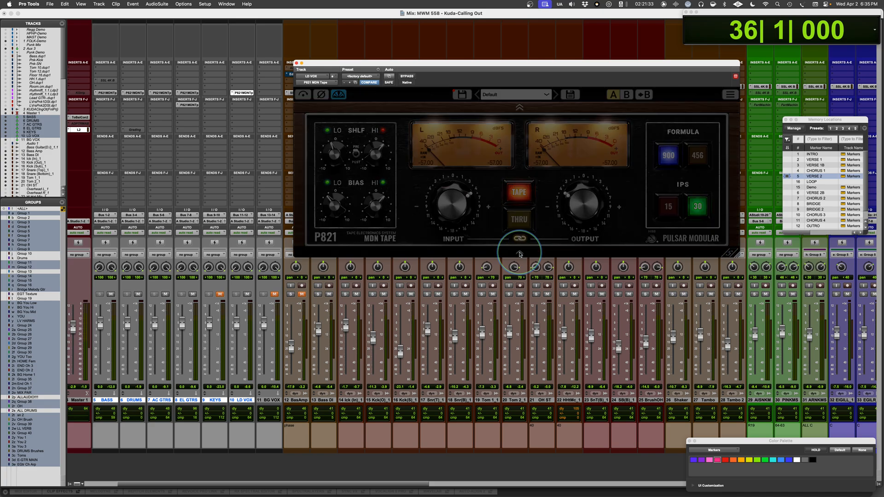